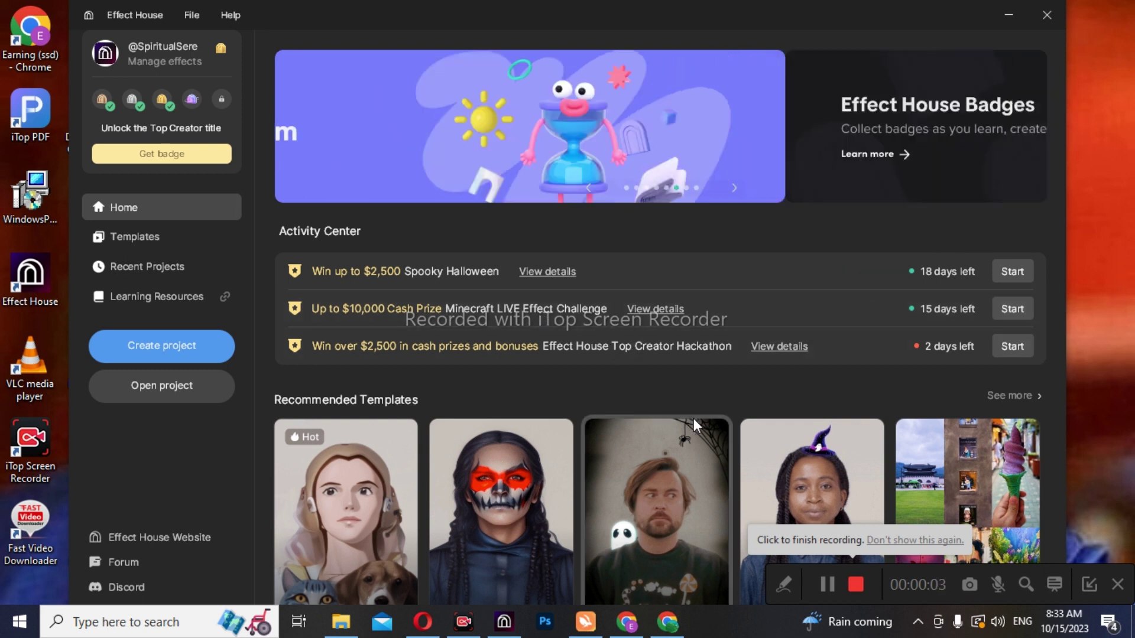
Step: Create a new project in a maximized window and set the preview media to the Idle (Person 2) face
left_click(204, 343)
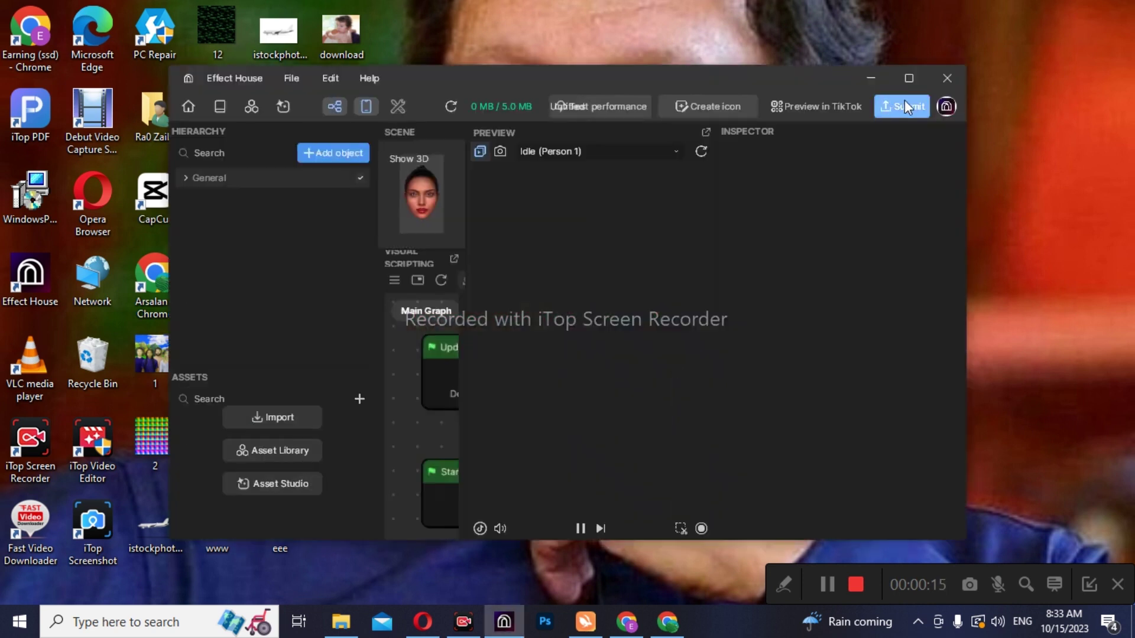
left_click(905, 78)
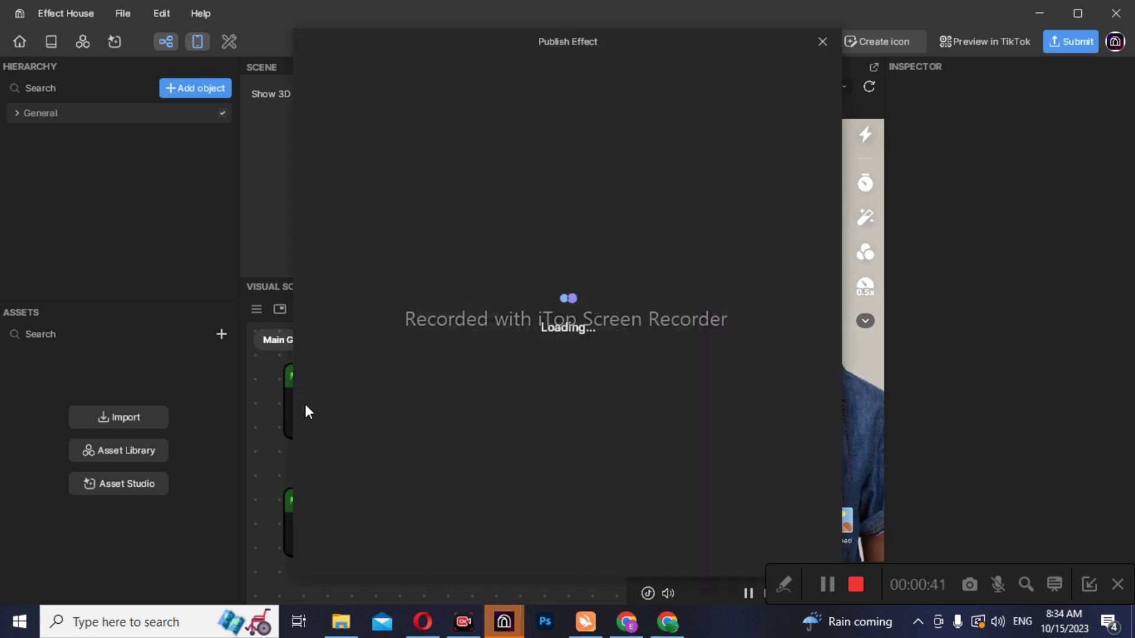
left_click(823, 42)
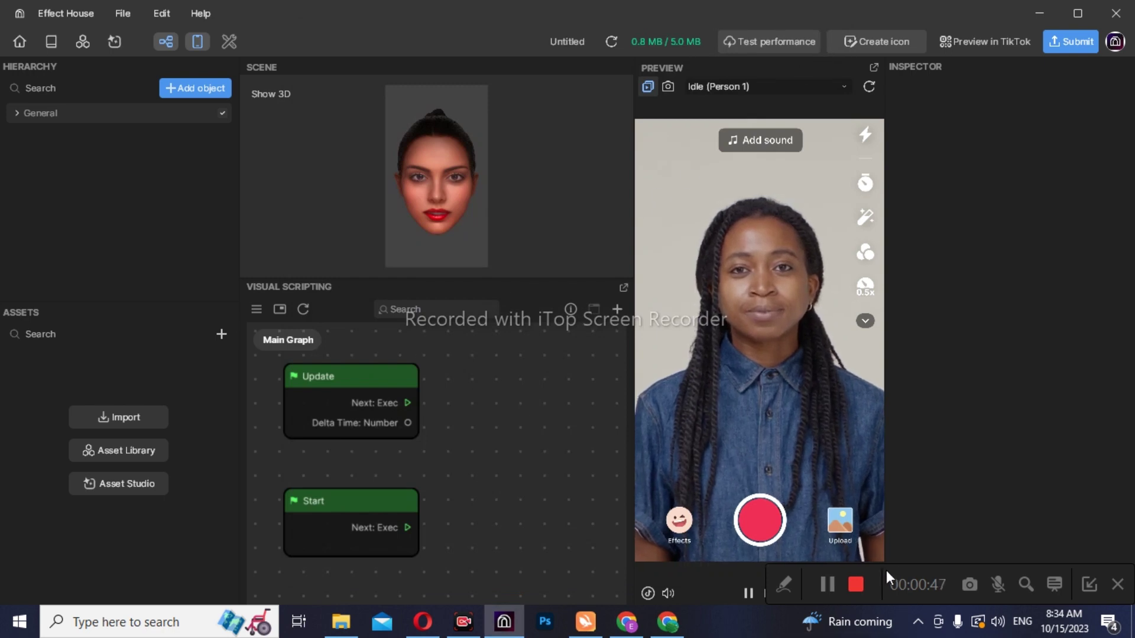
left_click_drag(885, 570, 885, 600)
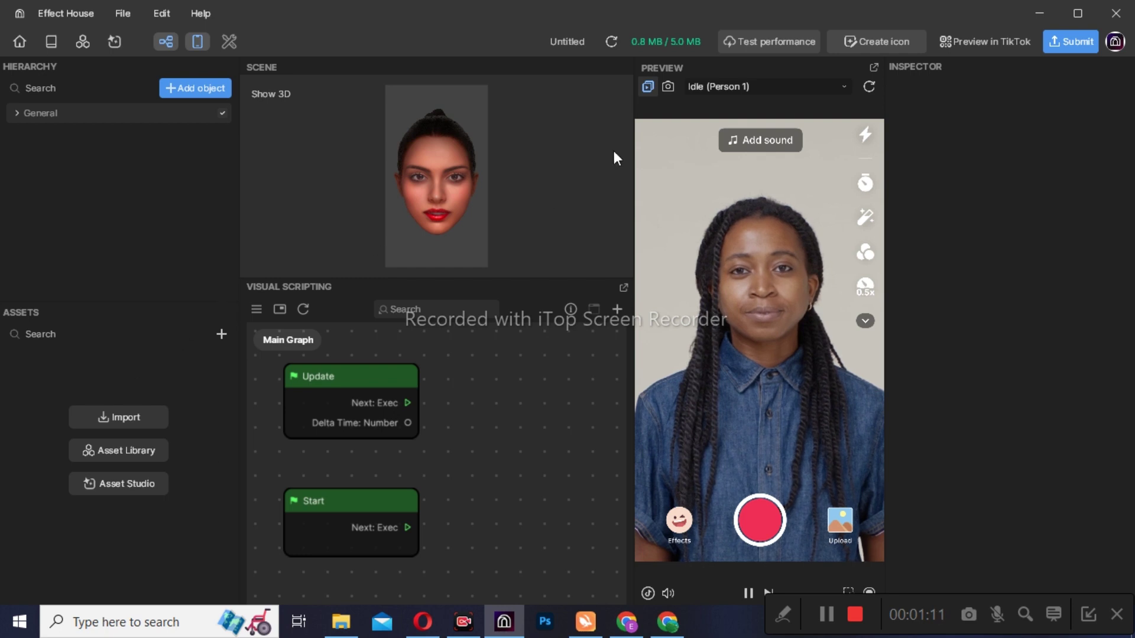
left_click(754, 90)
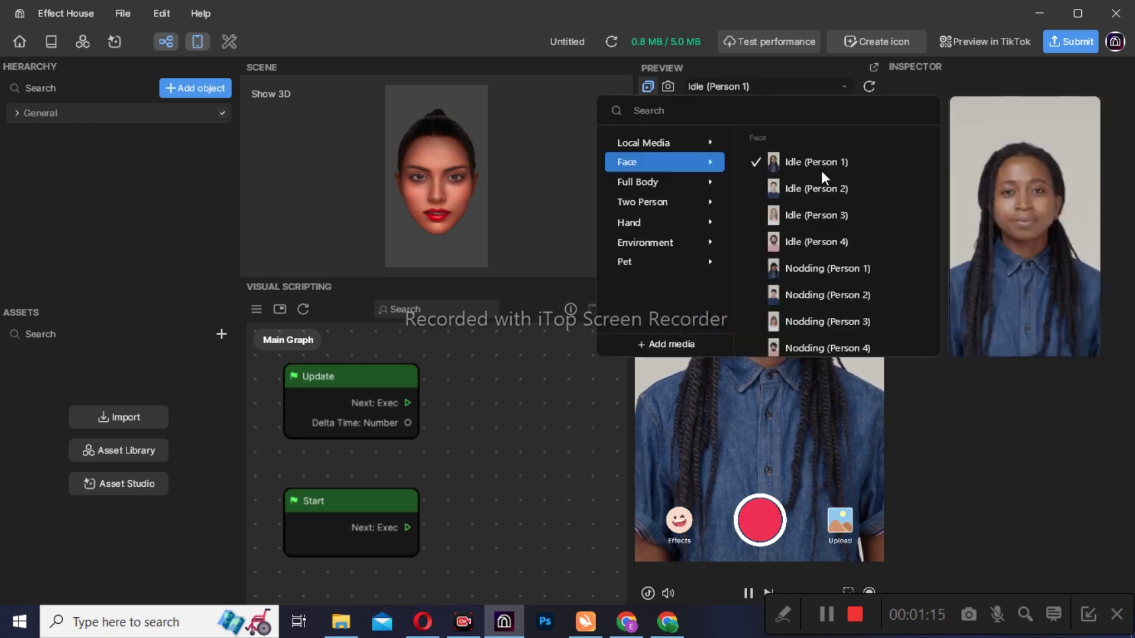
left_click(811, 190)
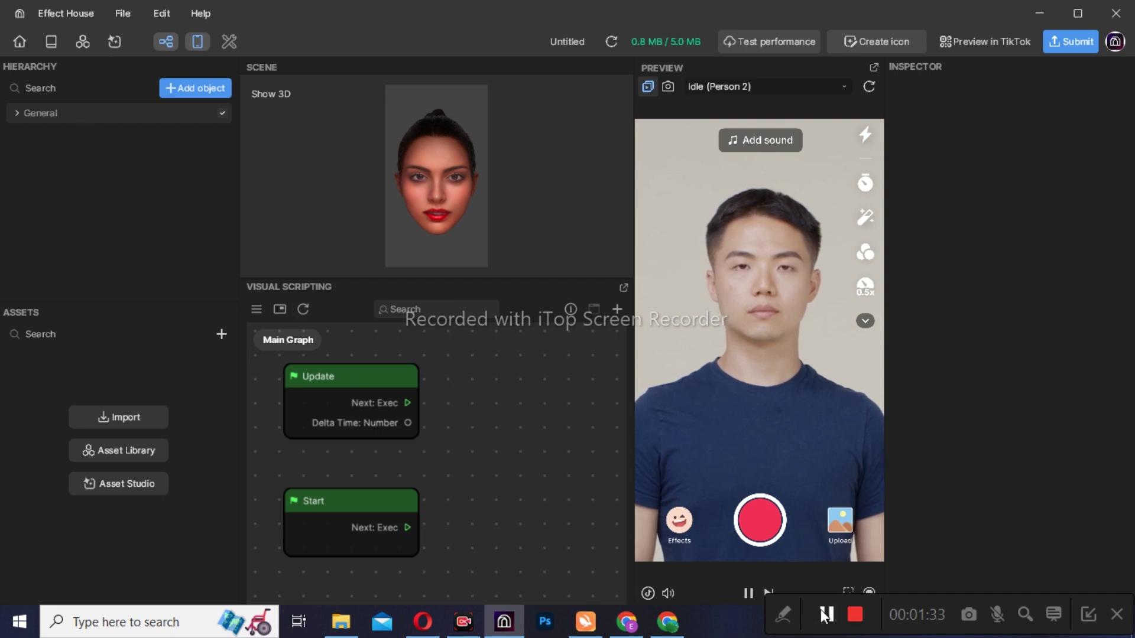
Step: Add a Face Stretch object and hide Visual Scripting to enlarge the scene view
left_click(177, 96)
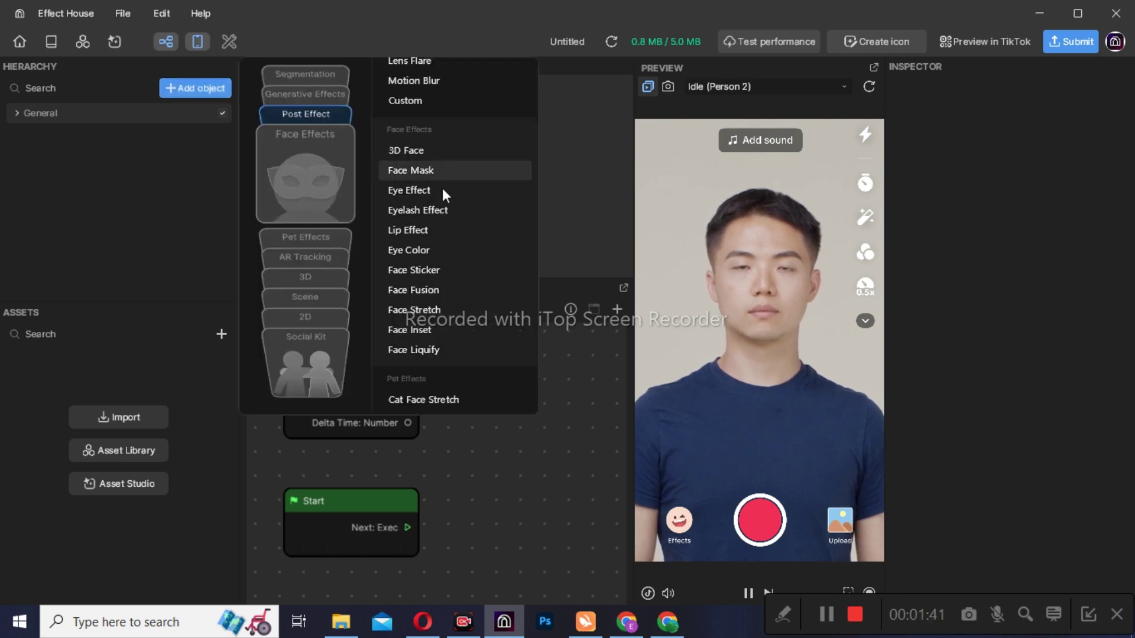
left_click(434, 311)
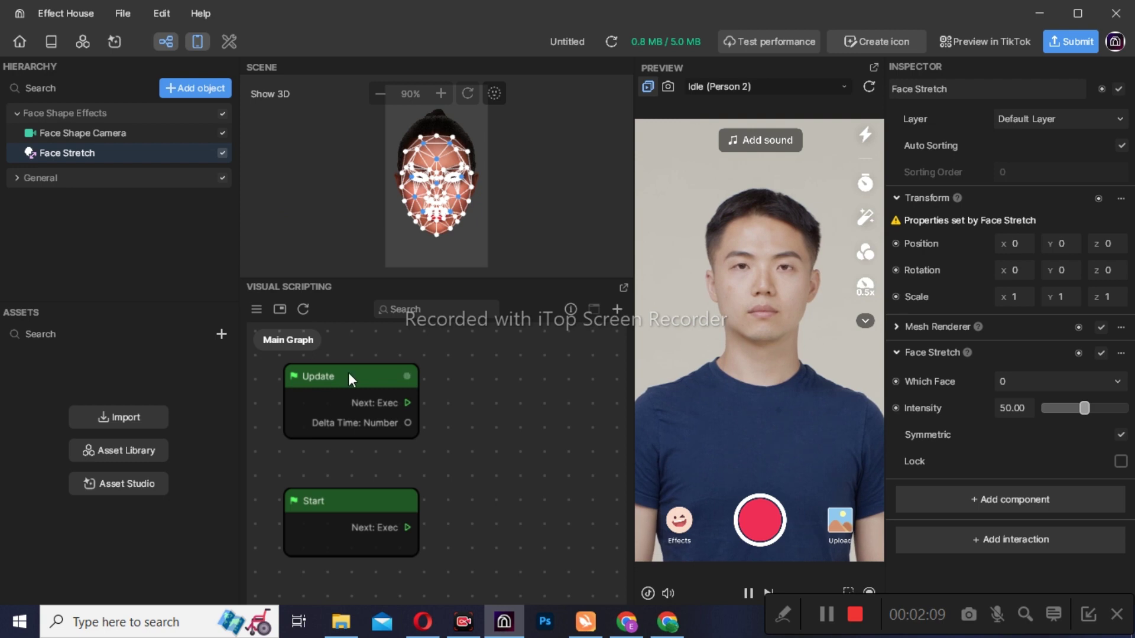
left_click(198, 41)
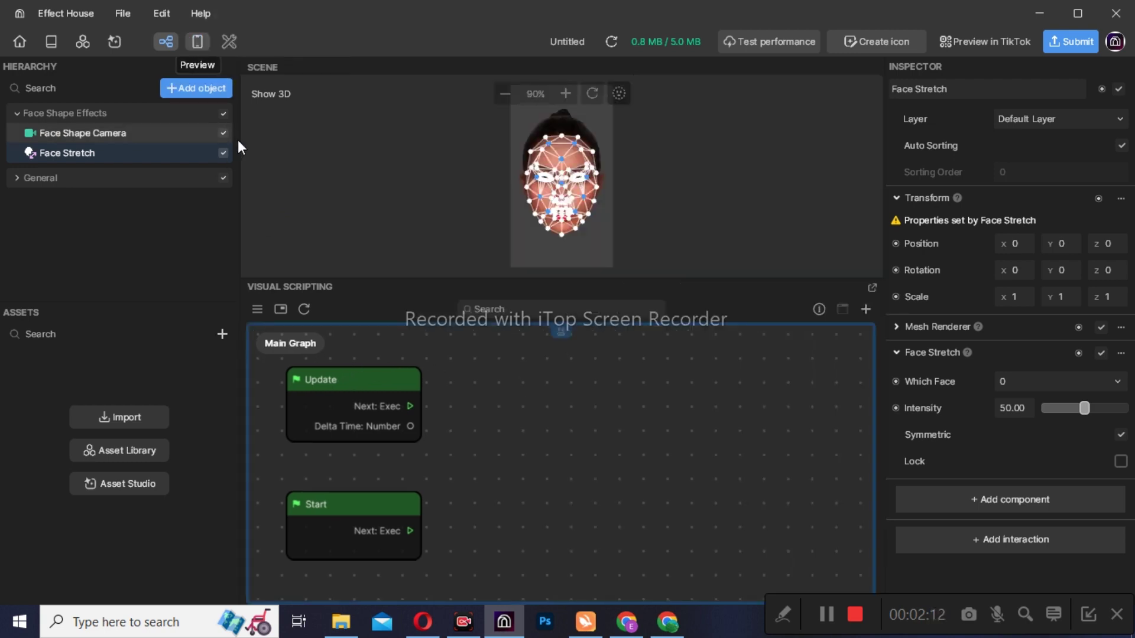
left_click(197, 41)
left_click(166, 42)
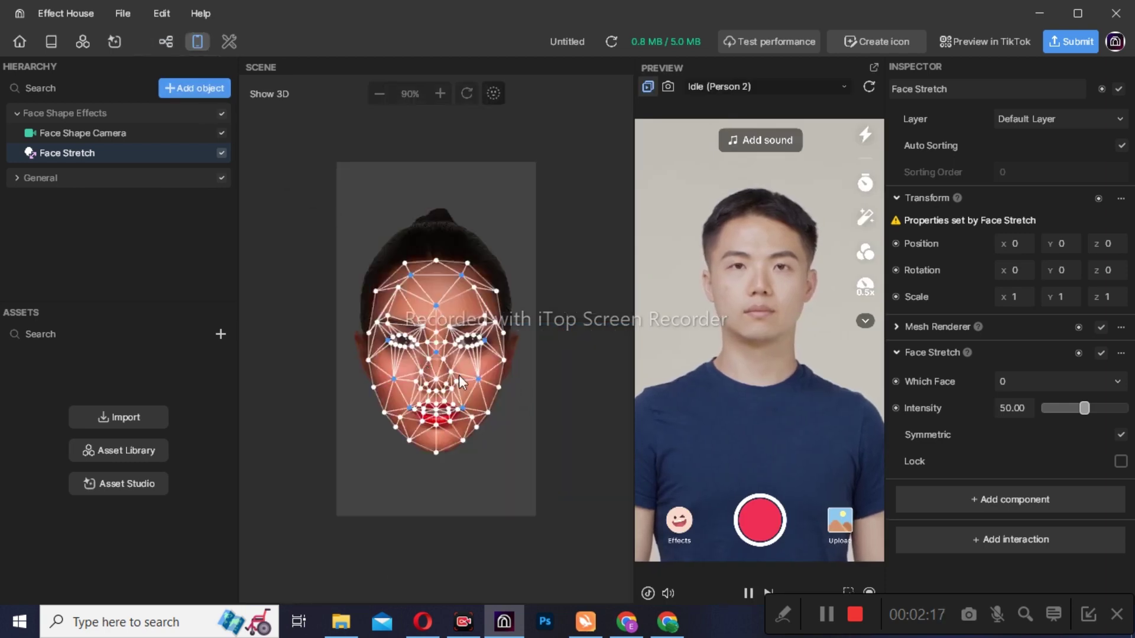
Step: Reshape the Face Stretch mesh by pulling the cheeks and jaw corners outward, the chin and mouth downward, and the forehead points upward
left_click_drag(504, 360, 554, 361)
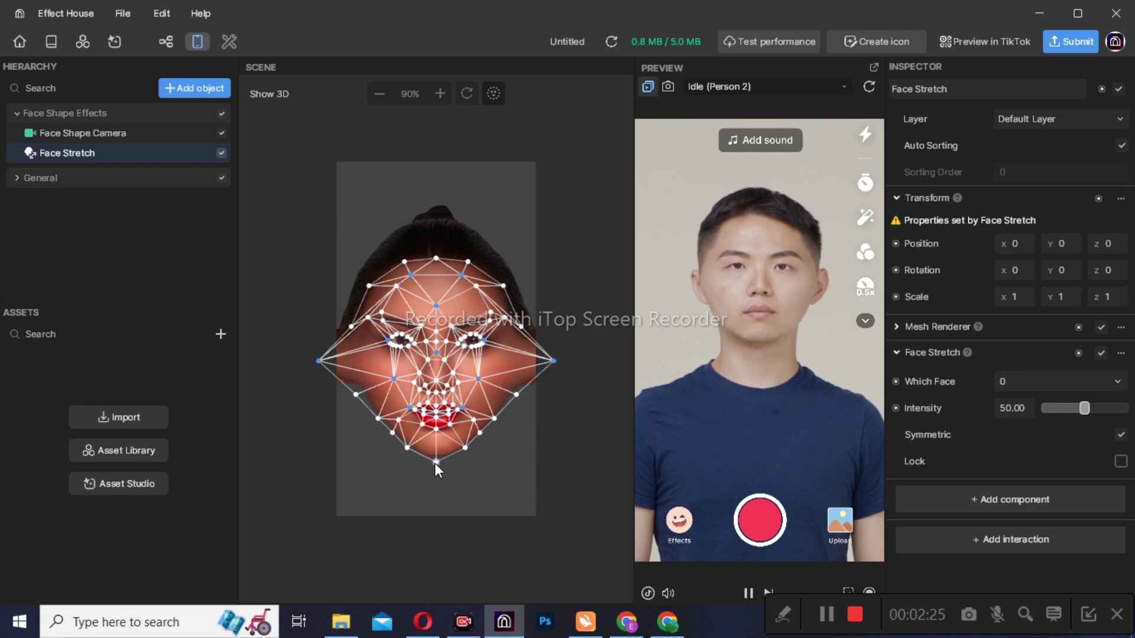
left_click_drag(435, 463, 436, 505)
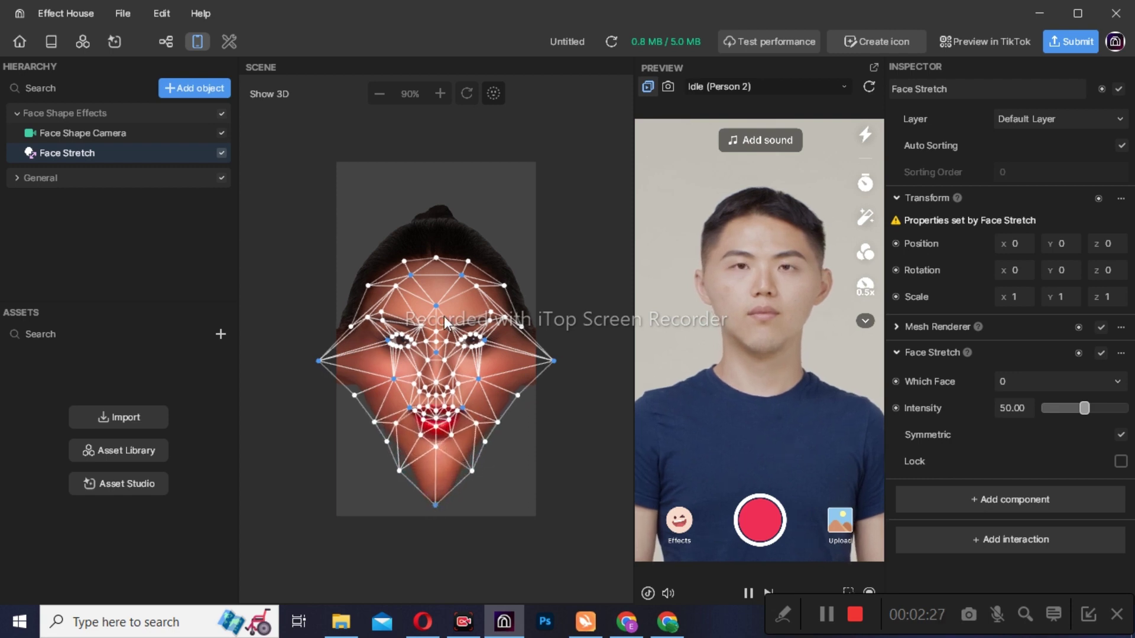
left_click_drag(436, 259, 436, 204)
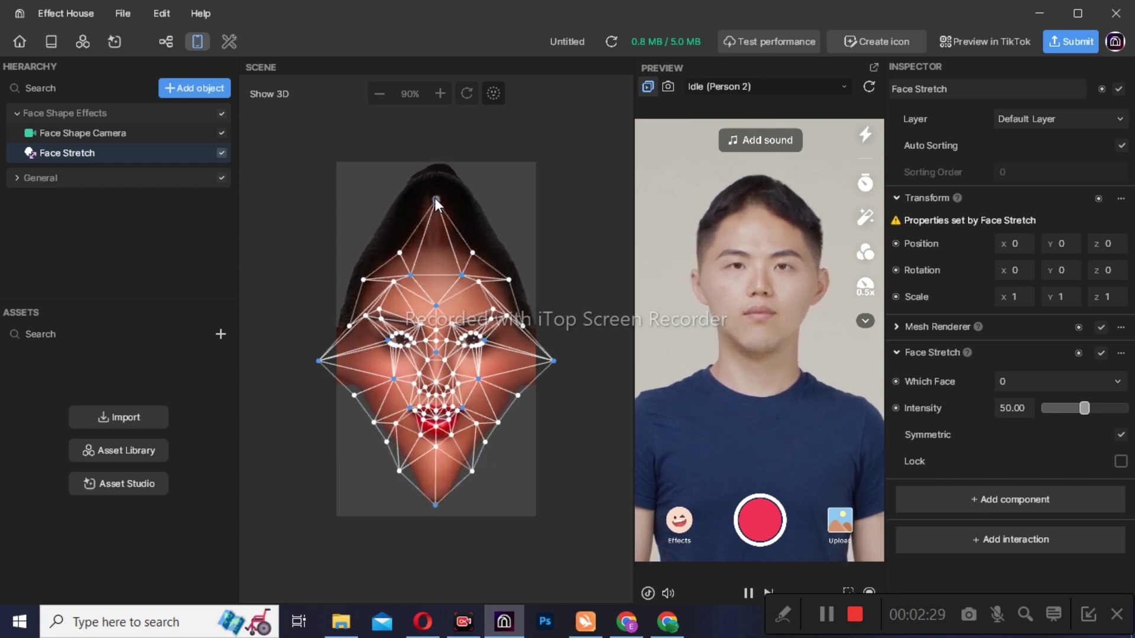
left_click_drag(436, 366, 470, 439)
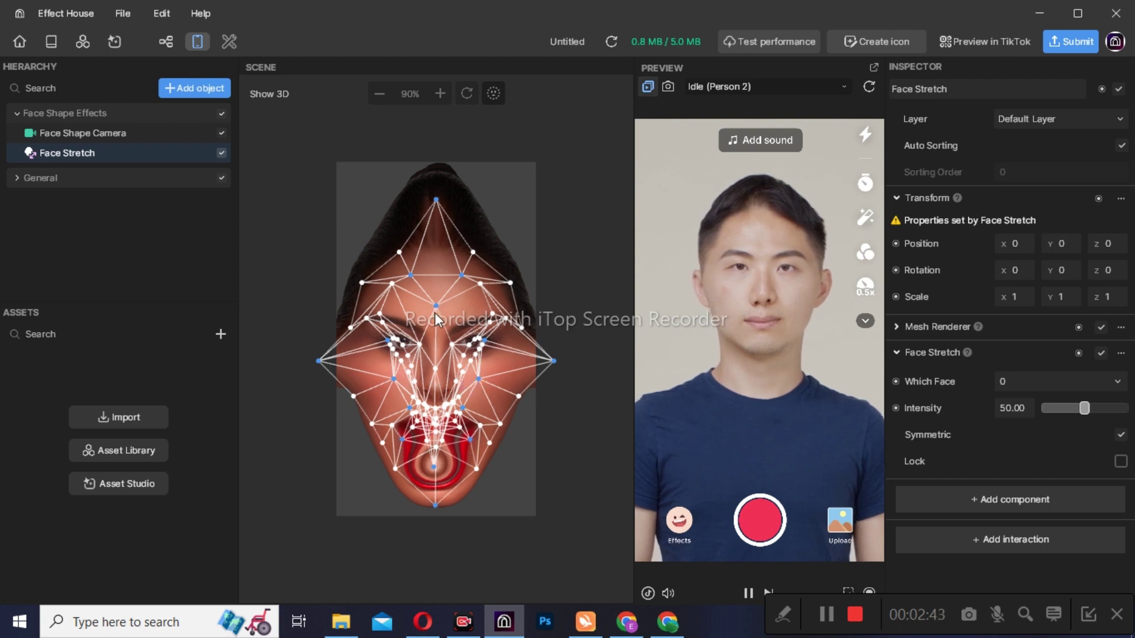
left_click_drag(435, 307, 435, 279)
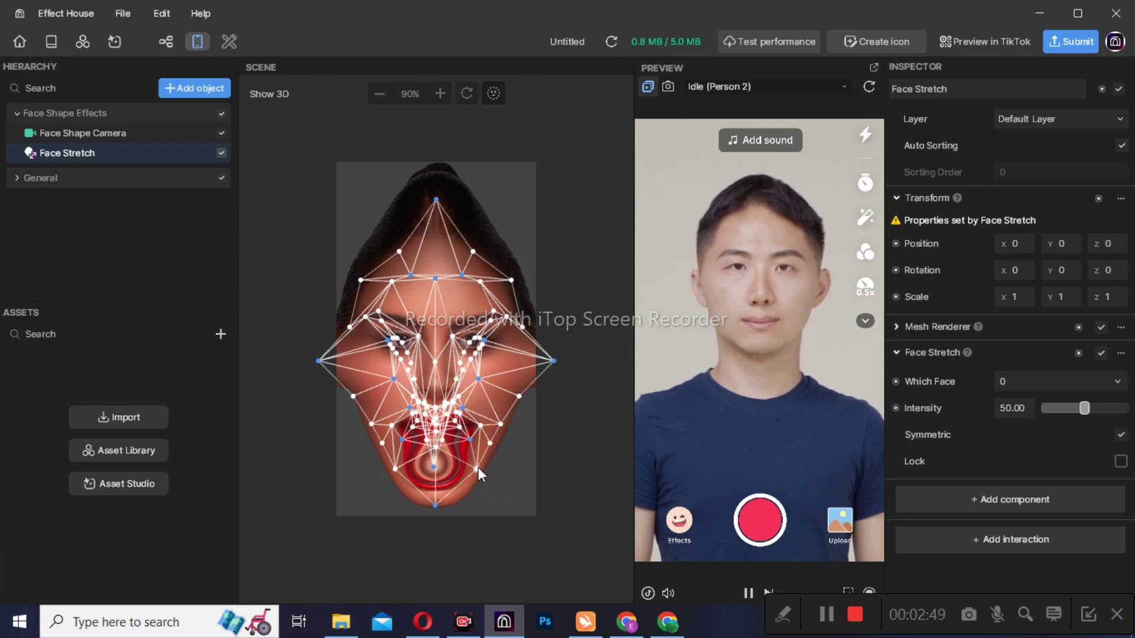
left_click_drag(476, 467, 506, 500)
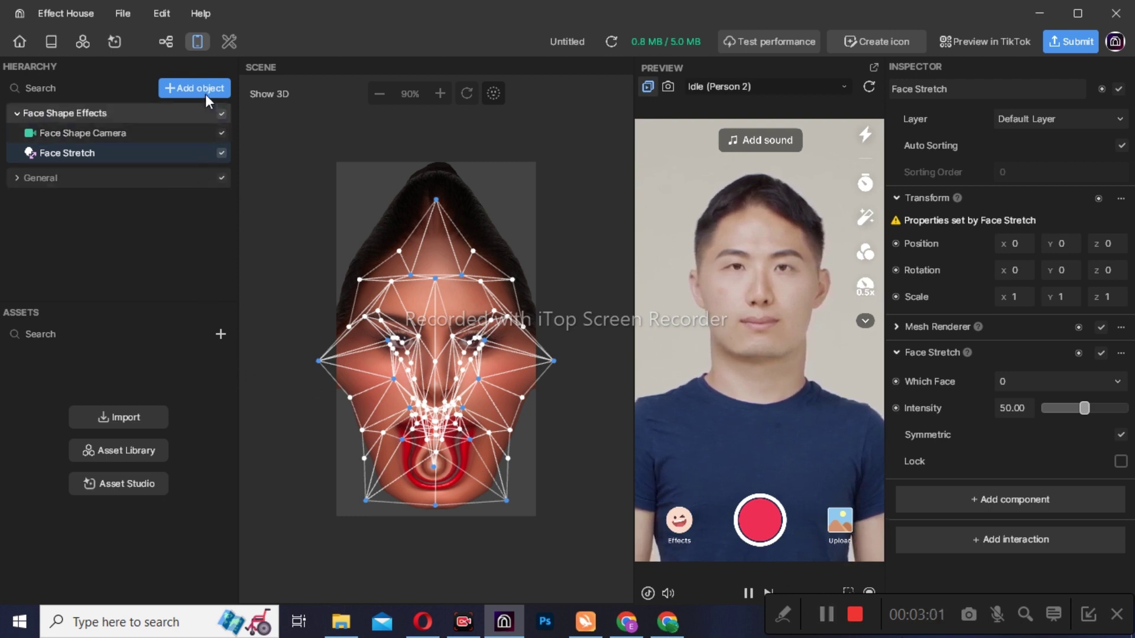
Step: Disable Face Stretch and Face Shape Camera, and add a Face Inset object to the scene
left_click(221, 153)
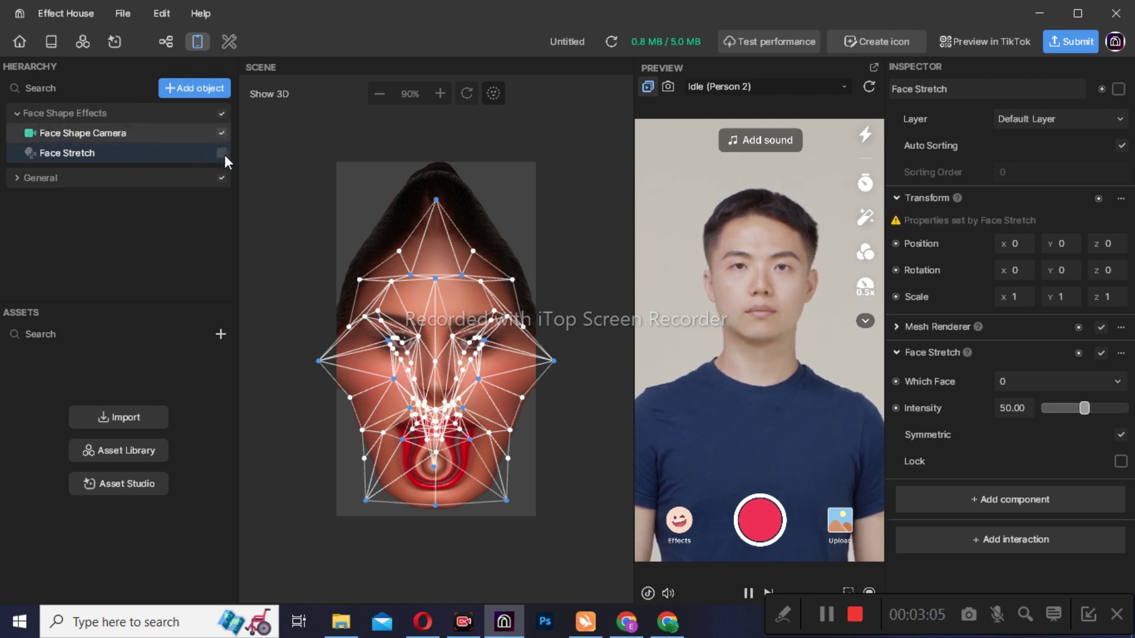
left_click(221, 132)
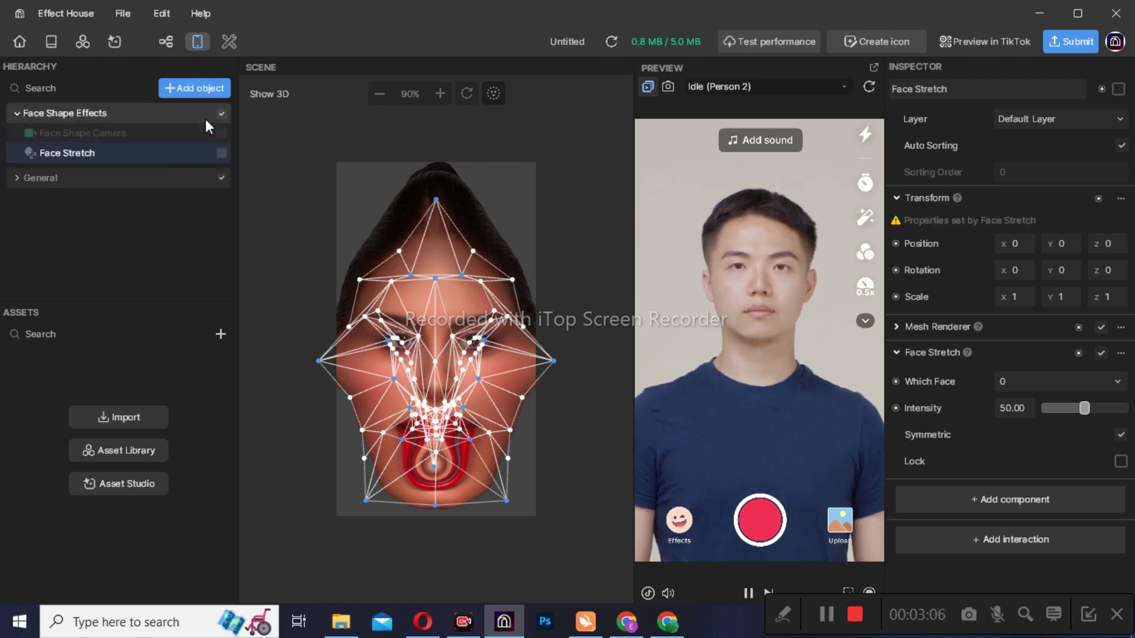
left_click(199, 89)
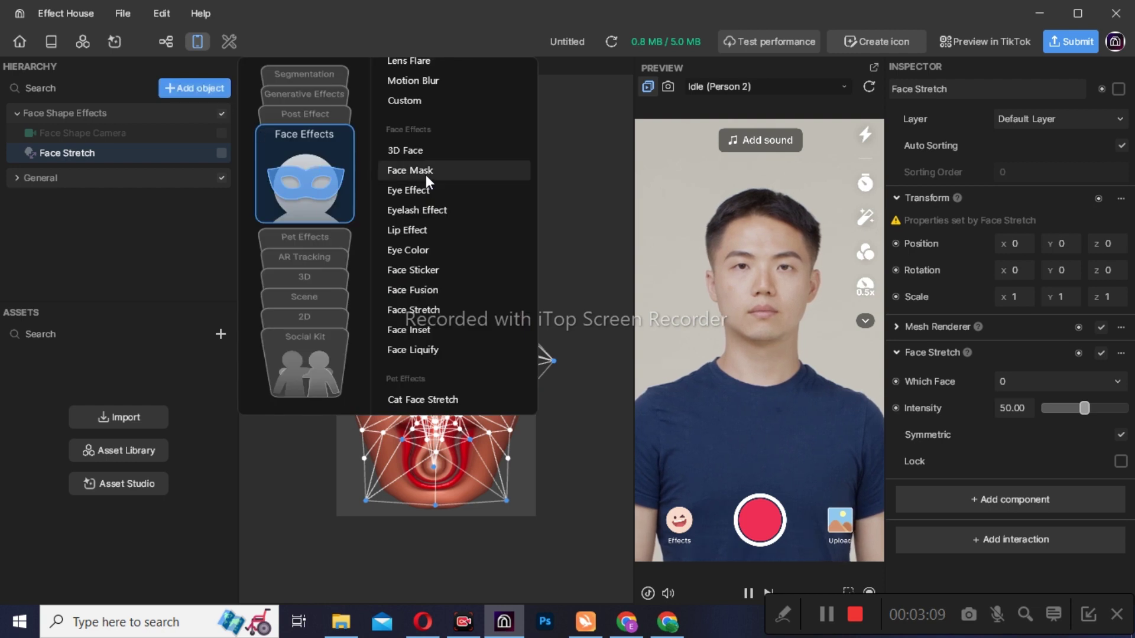
left_click(410, 330)
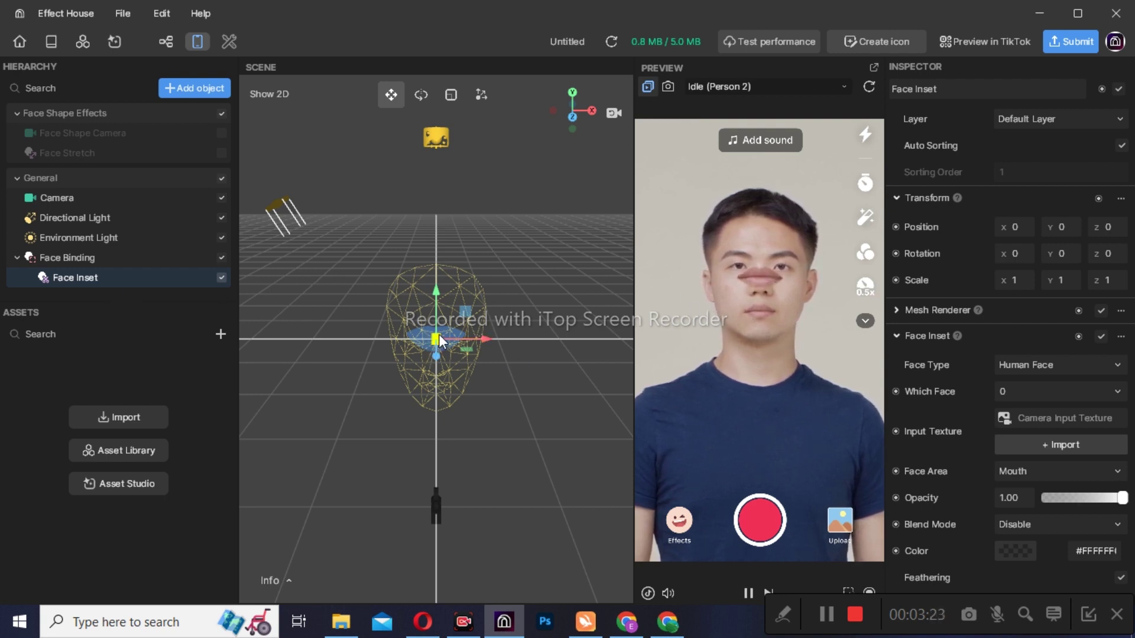
Step: Move the Face Inset down over the mouth and scale it to about X -1.45, Y -1.22, Z -0.12
left_click_drag(437, 340, 434, 376)
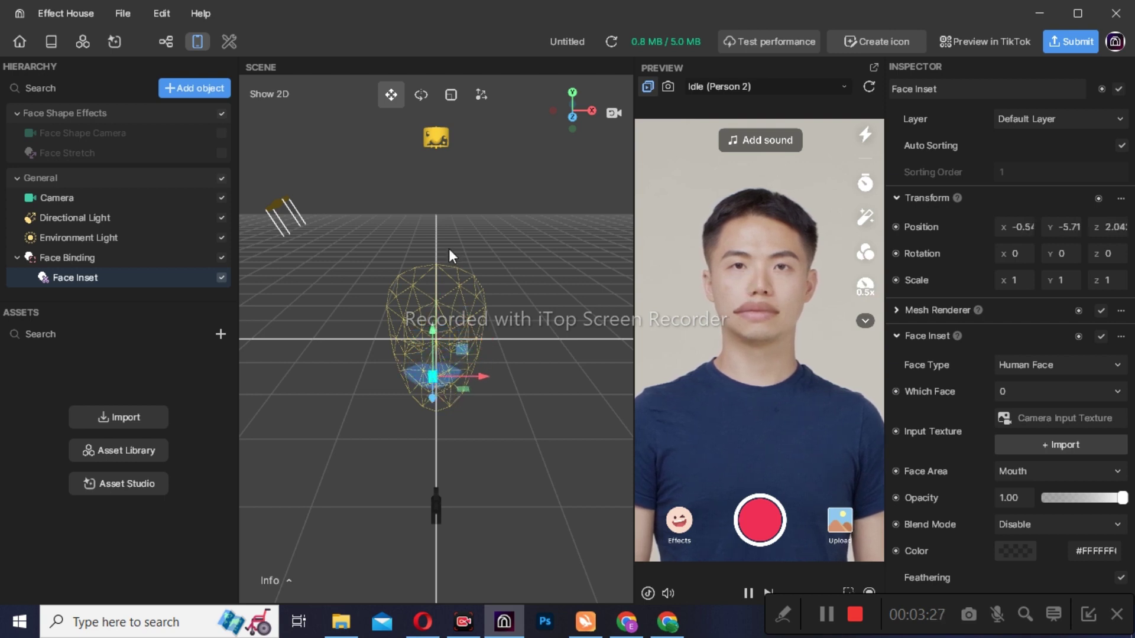
left_click(452, 95)
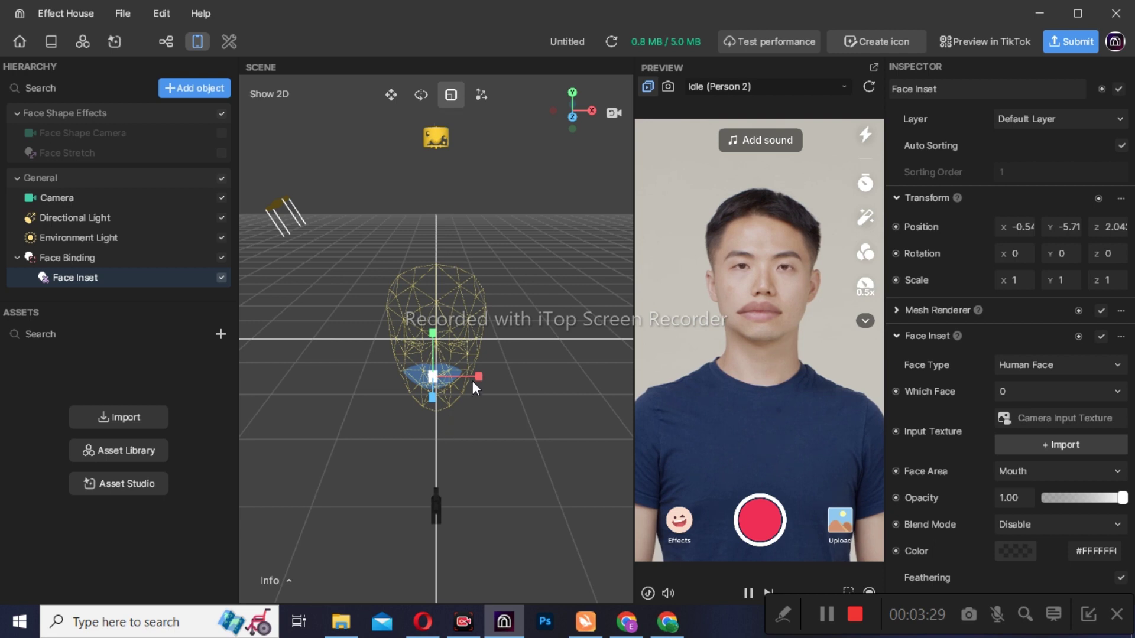
mouse_move(479, 377)
left_mouse_down()
mouse_move(504, 374)
mouse_move(482, 376)
left_mouse_up()
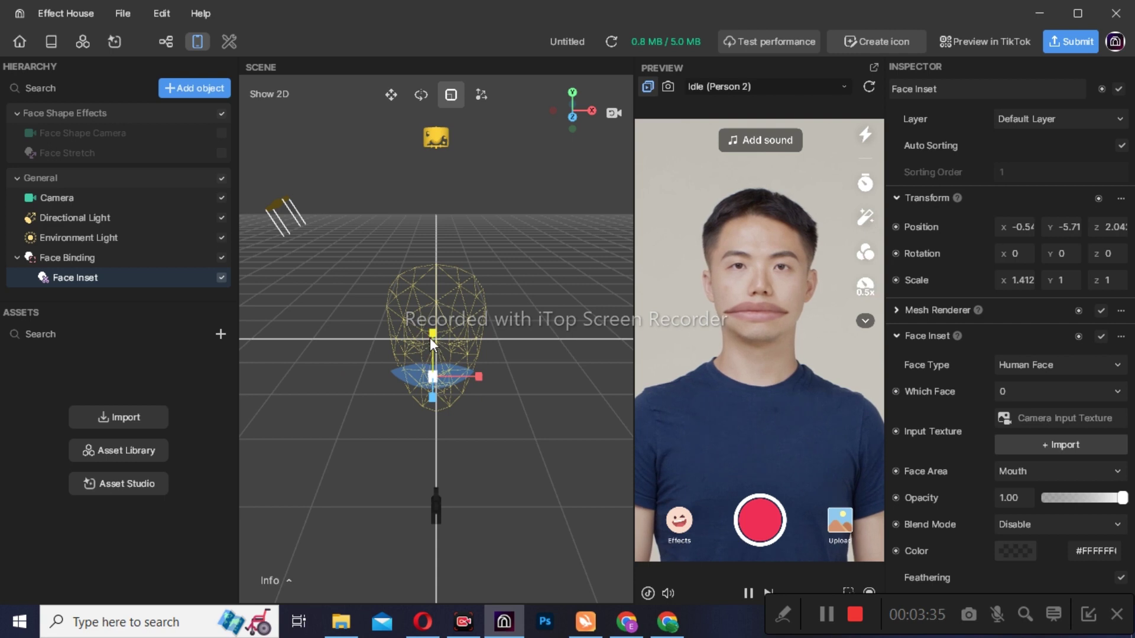
left_click_drag(432, 334, 435, 440)
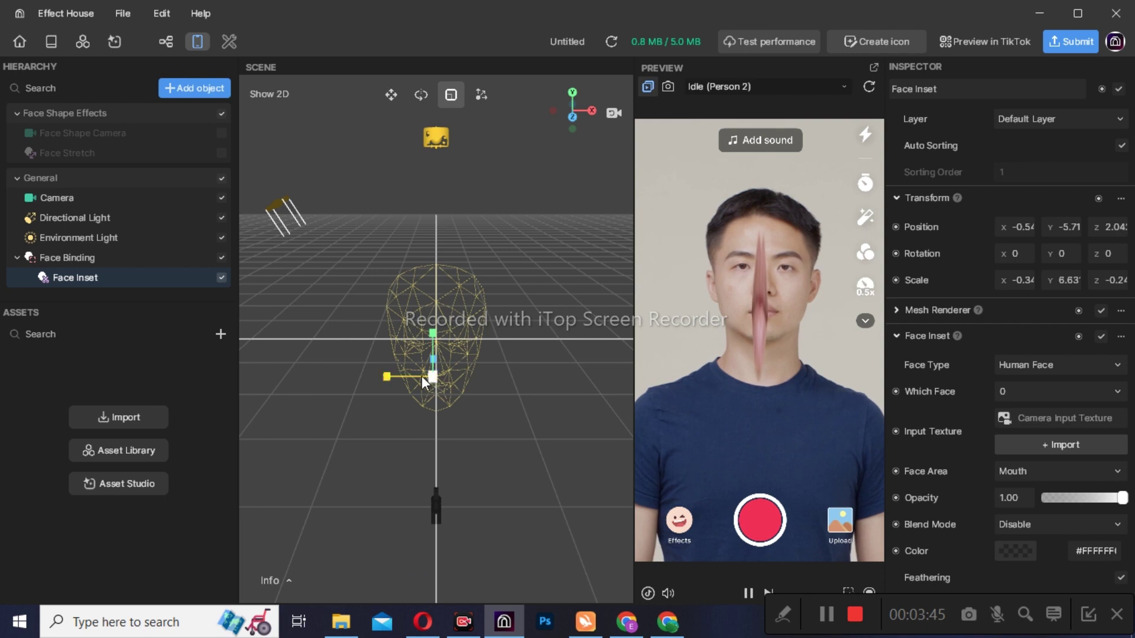
left_click_drag(401, 378, 331, 377)
mouse_move(432, 335)
left_mouse_down()
mouse_move(432, 274)
mouse_move(432, 383)
mouse_move(463, 377)
left_mouse_up()
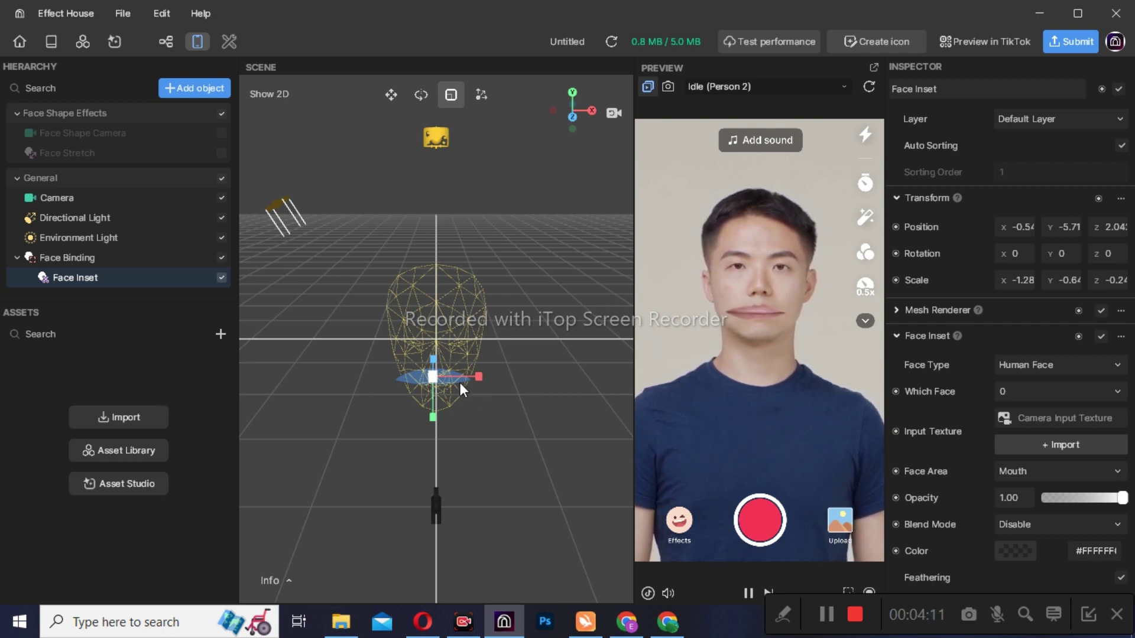
mouse_move(446, 376)
left_mouse_down()
mouse_move(469, 376)
mouse_move(430, 370)
mouse_move(434, 335)
mouse_move(436, 429)
mouse_move(433, 364)
mouse_move(475, 376)
mouse_move(429, 382)
left_mouse_up()
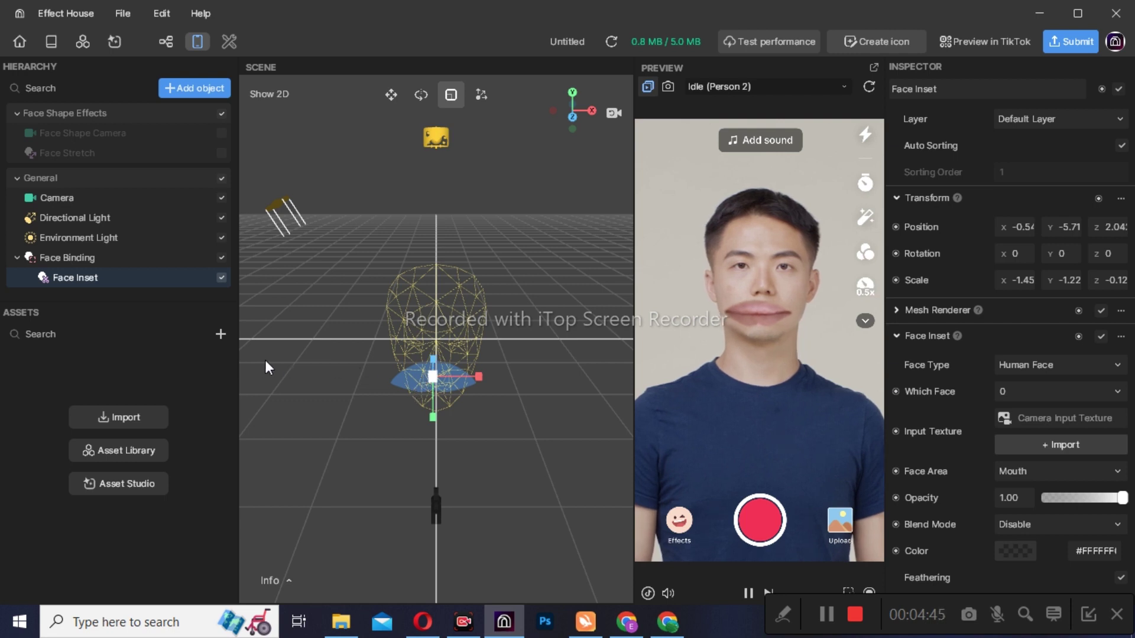
Step: Add a second Face Inset, scale it uniformly to about 1.127 and move it over the left eye in the preview
left_click(162, 180)
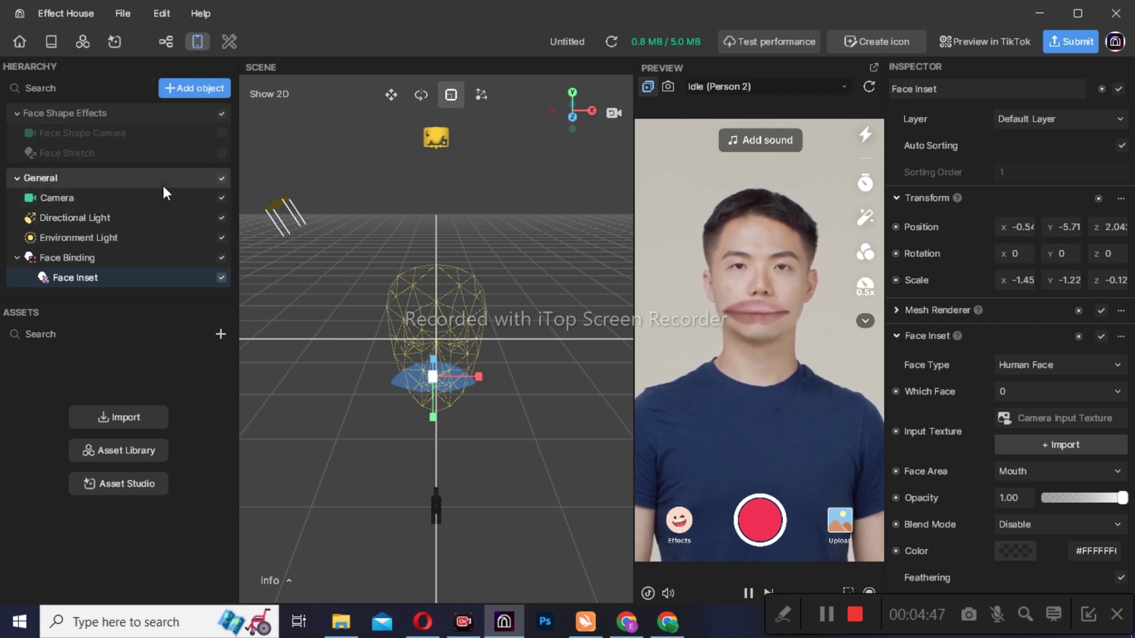
left_click(196, 88)
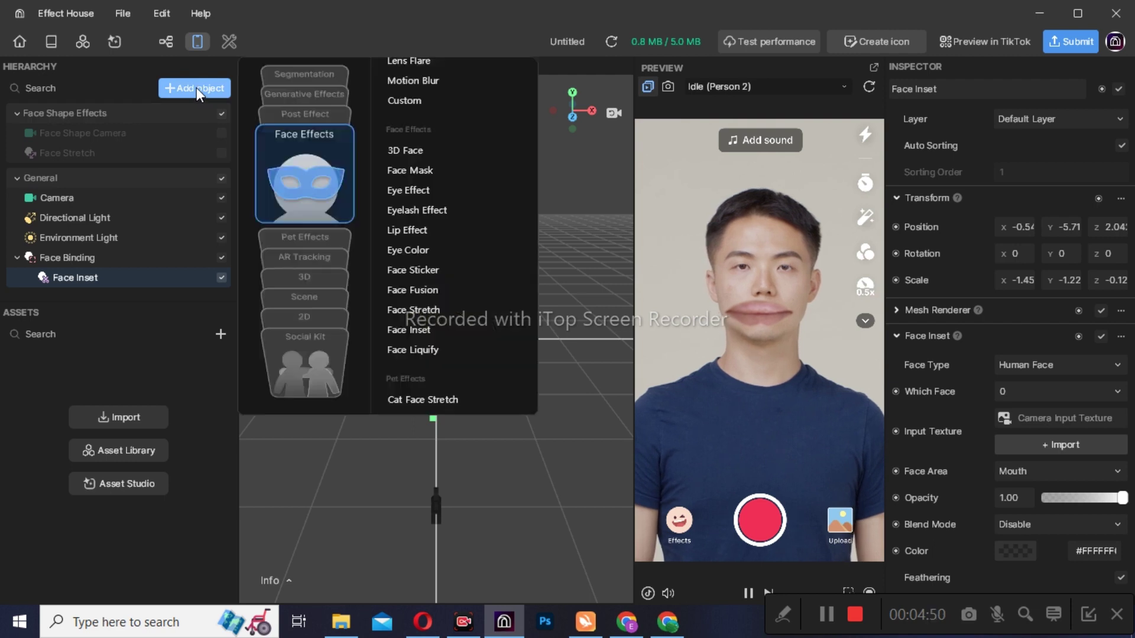
left_click(418, 330)
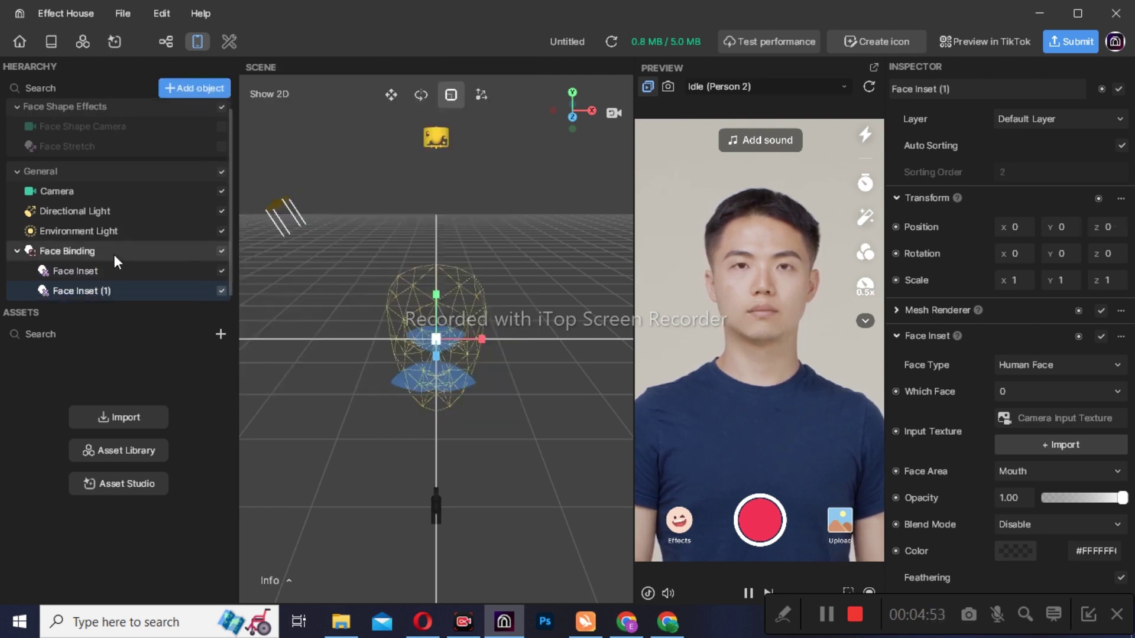
left_click(142, 296)
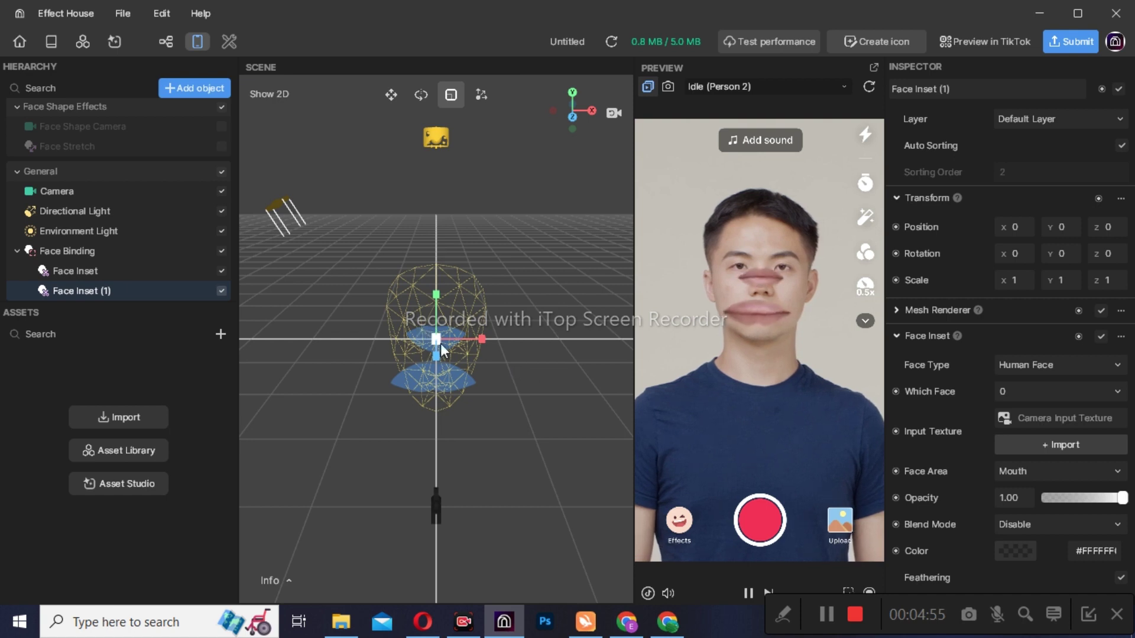
mouse_move(435, 339)
left_mouse_down()
mouse_move(435, 305)
mouse_move(436, 342)
mouse_move(414, 290)
mouse_move(414, 321)
mouse_move(427, 320)
left_mouse_up()
left_click(391, 94)
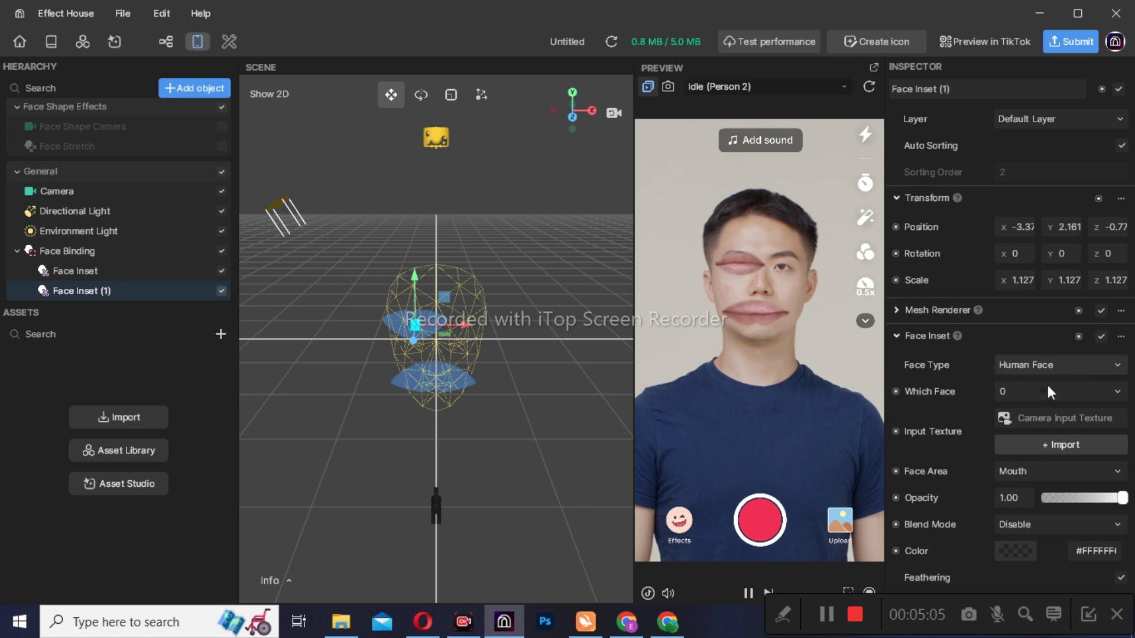
Step: Set the Face Area of the second Face Inset to Right Eye
scroll(1033, 393, "down", 2)
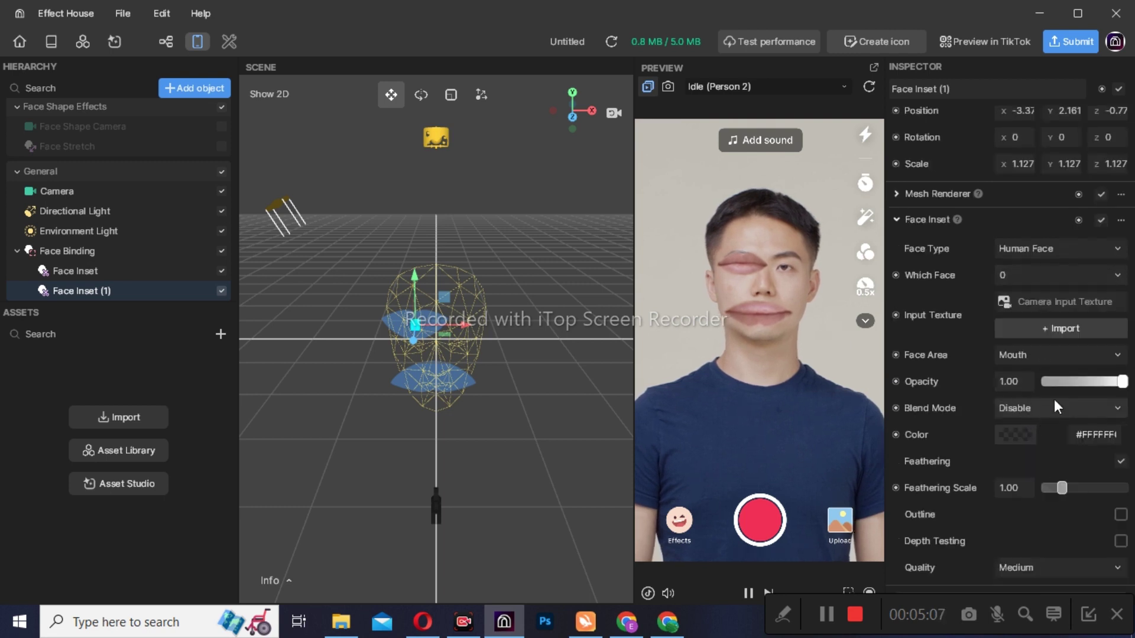
scroll(1039, 449, "down", 1)
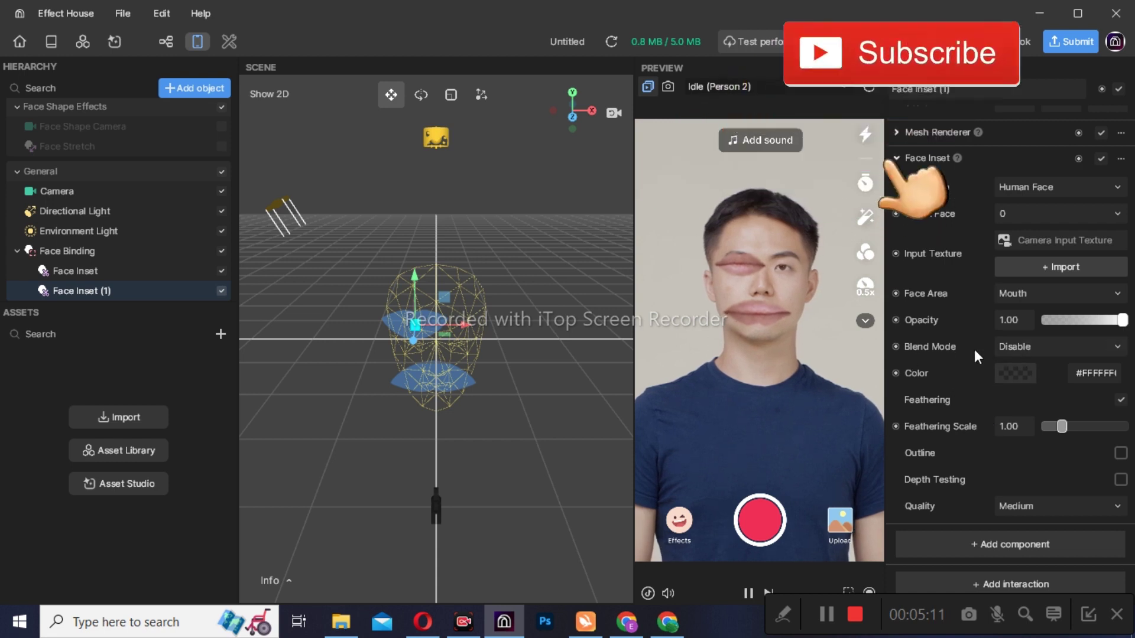
left_click(1081, 346)
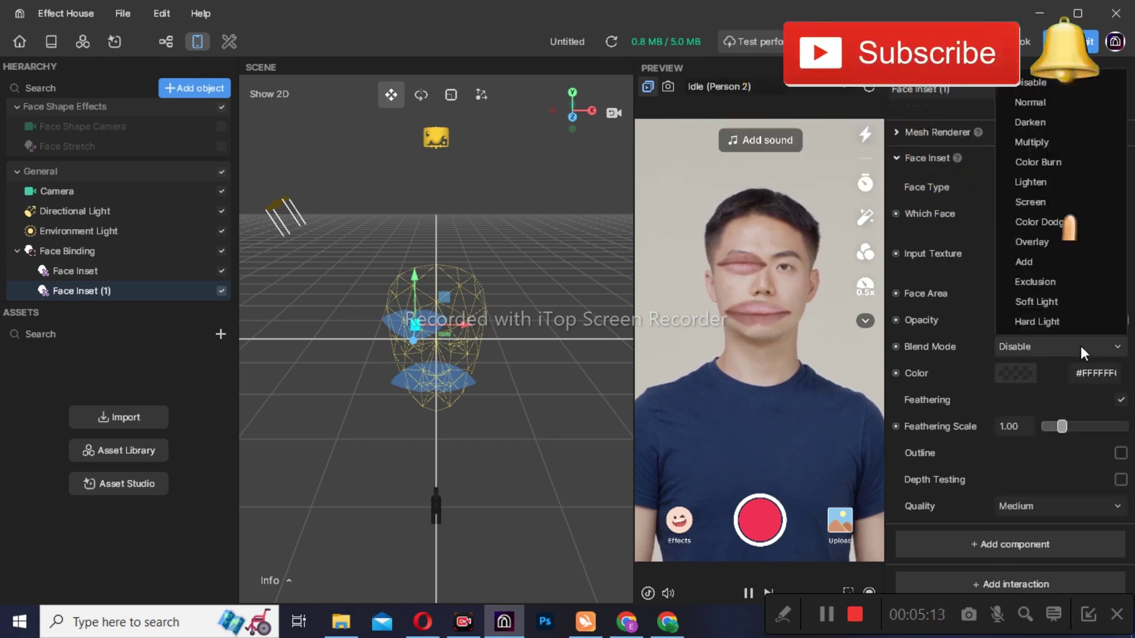
left_click(1081, 346)
left_click(1081, 346)
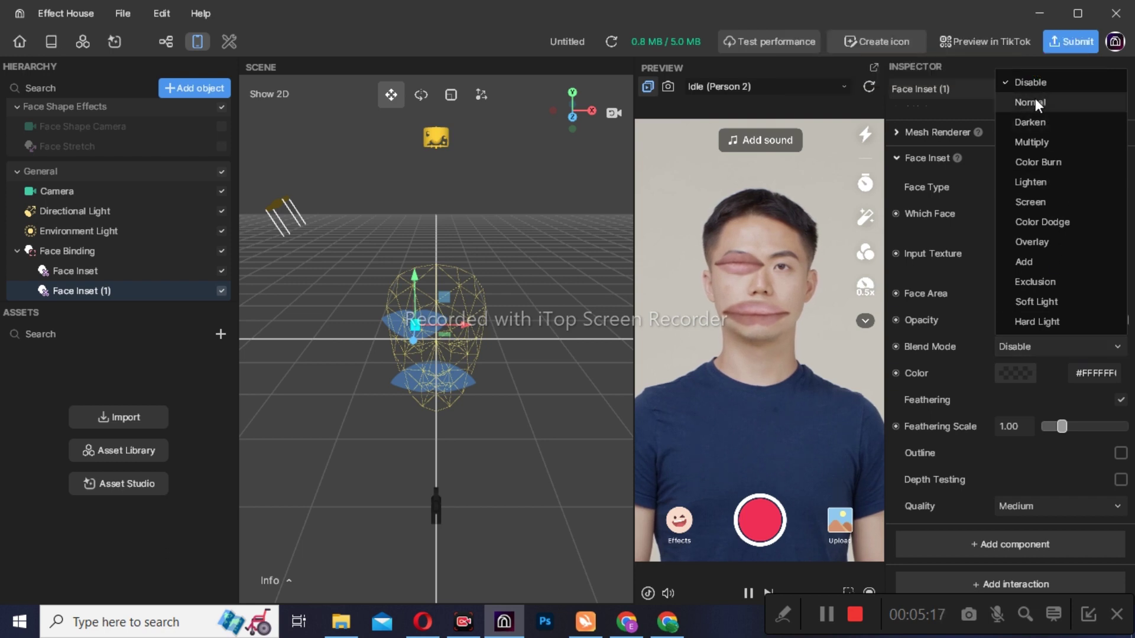
left_click(978, 112)
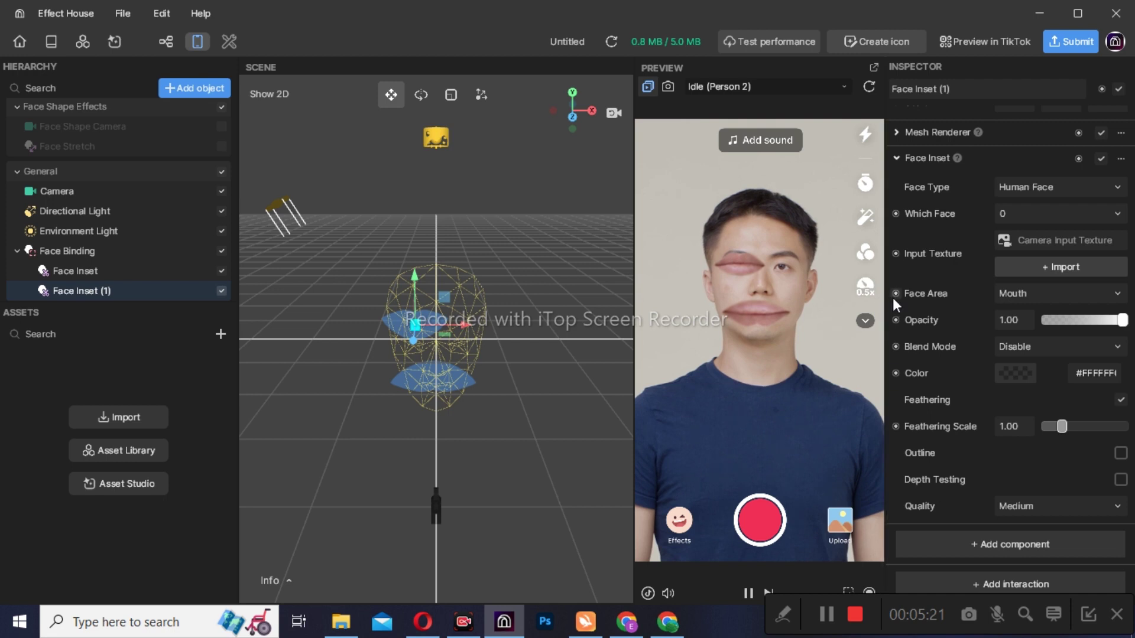
left_click(1056, 295)
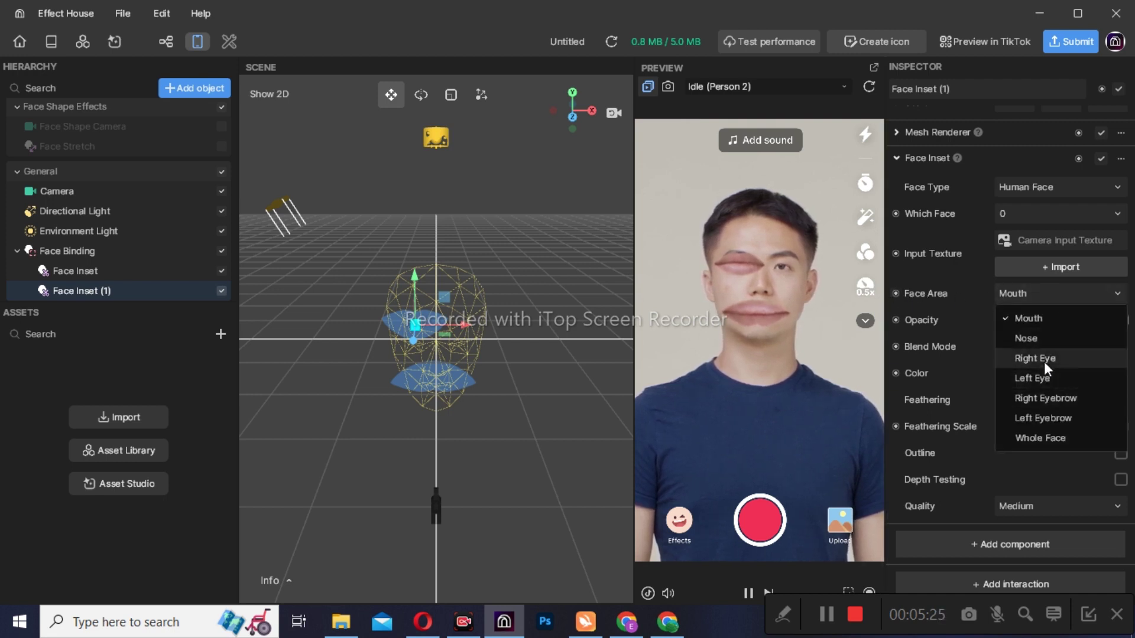
left_click(1044, 361)
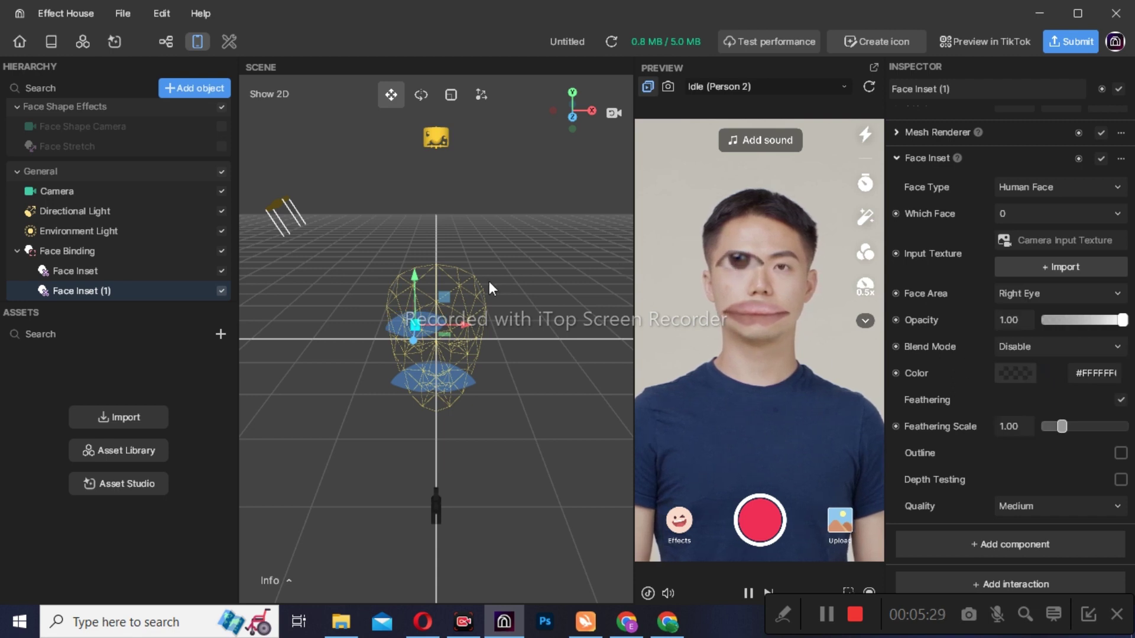
Step: Position the second Face Inset over the subject's right eye at about X -4.21, Y 1.77, Z -1.10 and scale it to about X 0.44, Y 0.82
left_click_drag(414, 322, 465, 322)
left_click(451, 96)
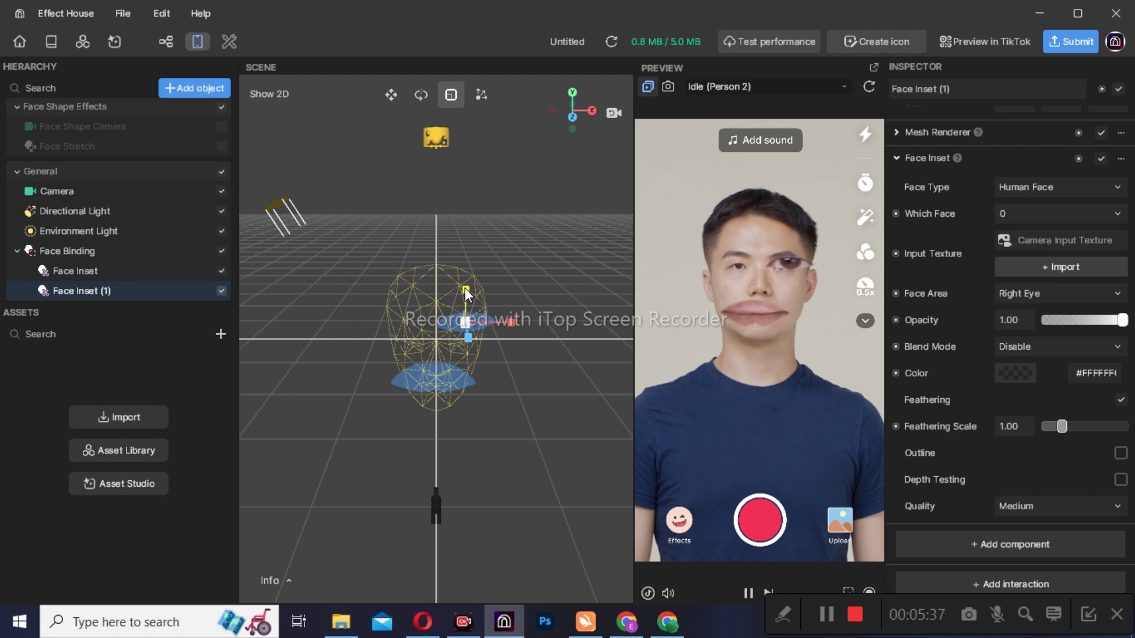
mouse_move(487, 321)
left_mouse_down()
mouse_move(499, 321)
mouse_move(482, 322)
left_mouse_up()
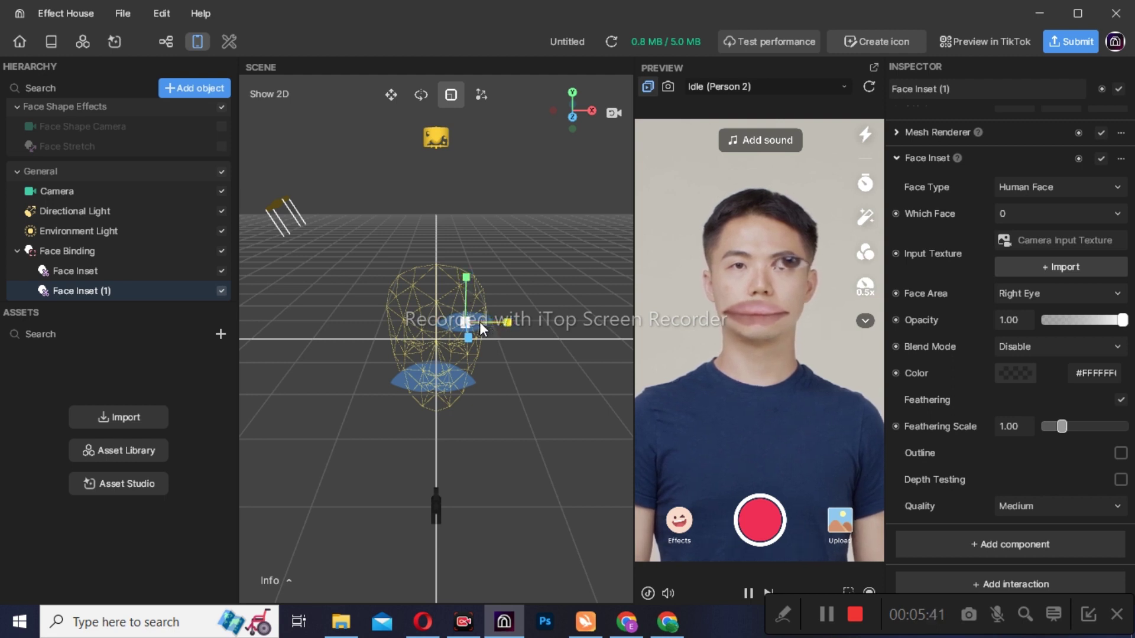
left_click(391, 95)
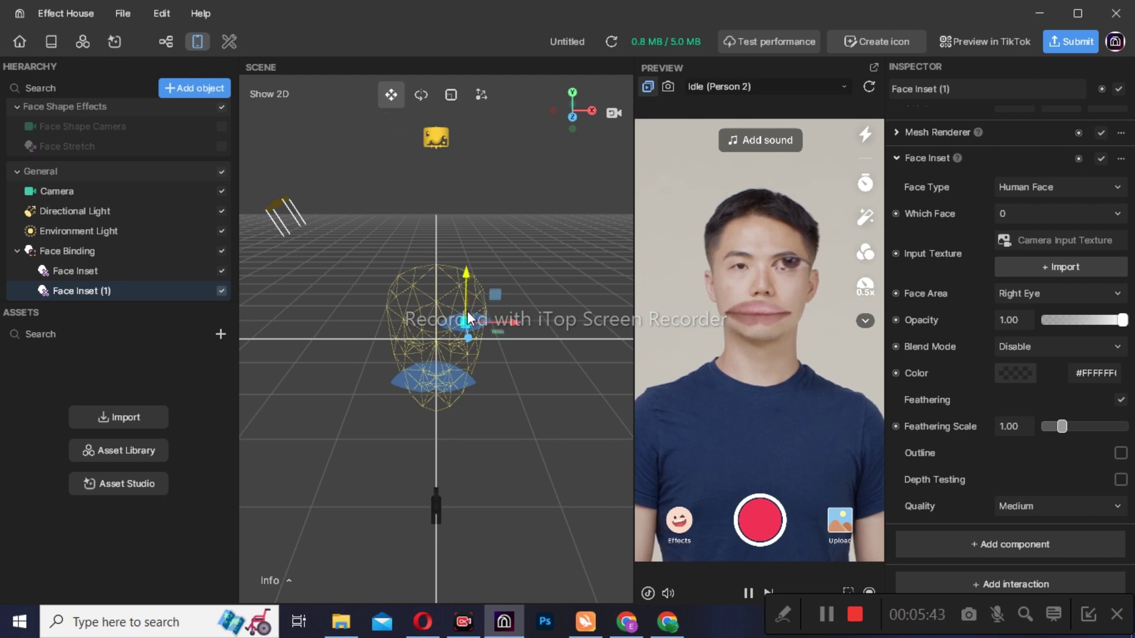
mouse_move(461, 321)
left_mouse_down()
mouse_move(499, 325)
mouse_move(456, 324)
left_mouse_up()
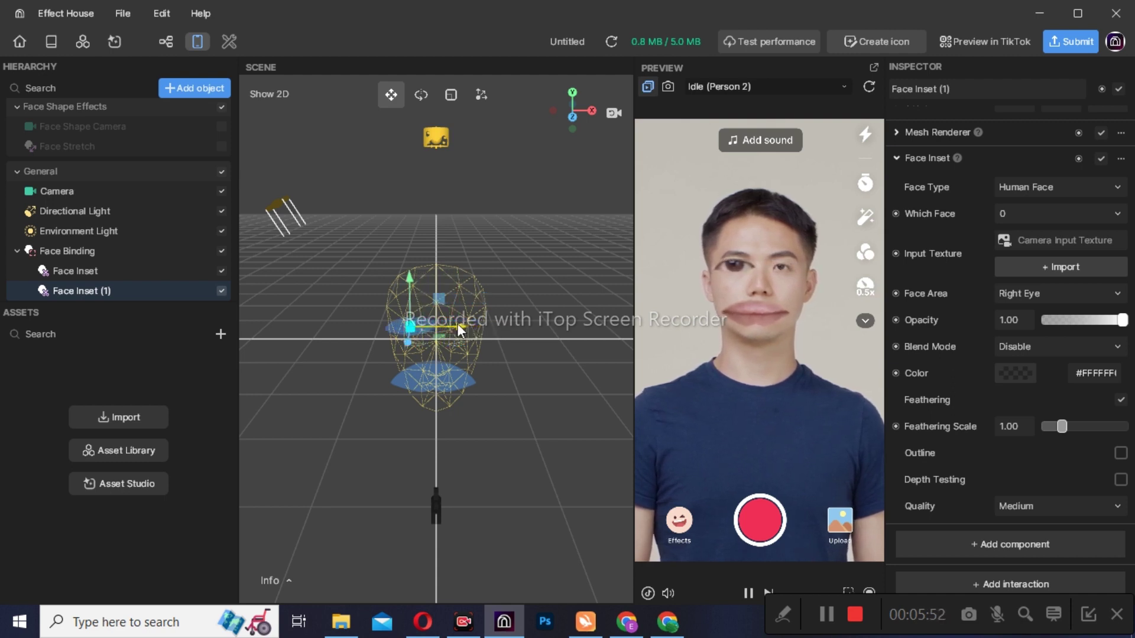
left_click(450, 95)
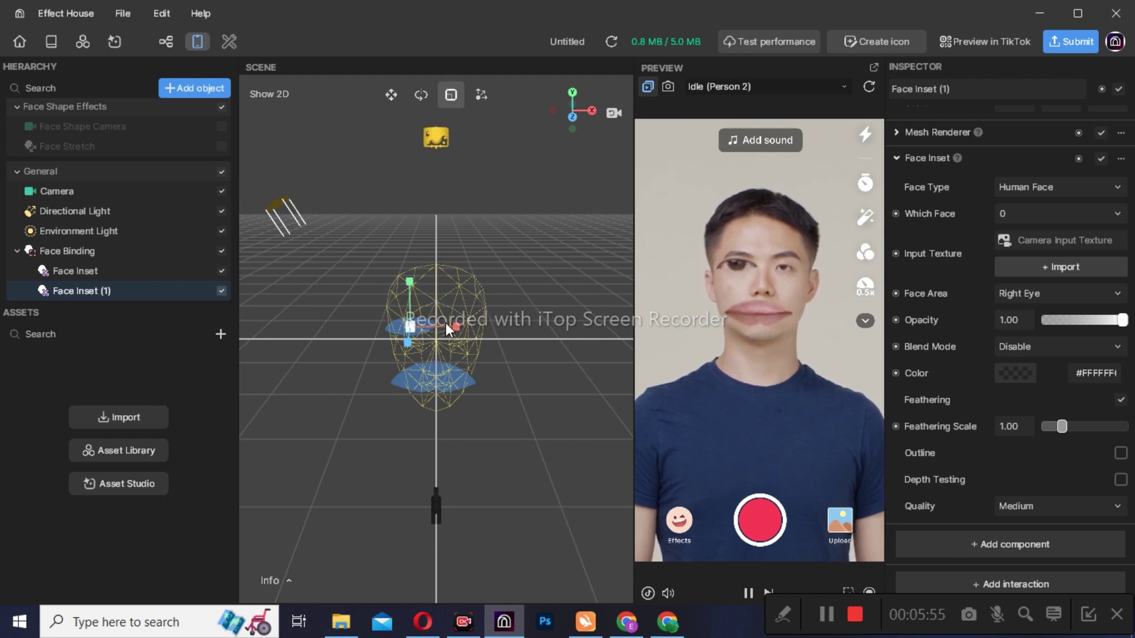
left_click_drag(447, 323, 438, 324)
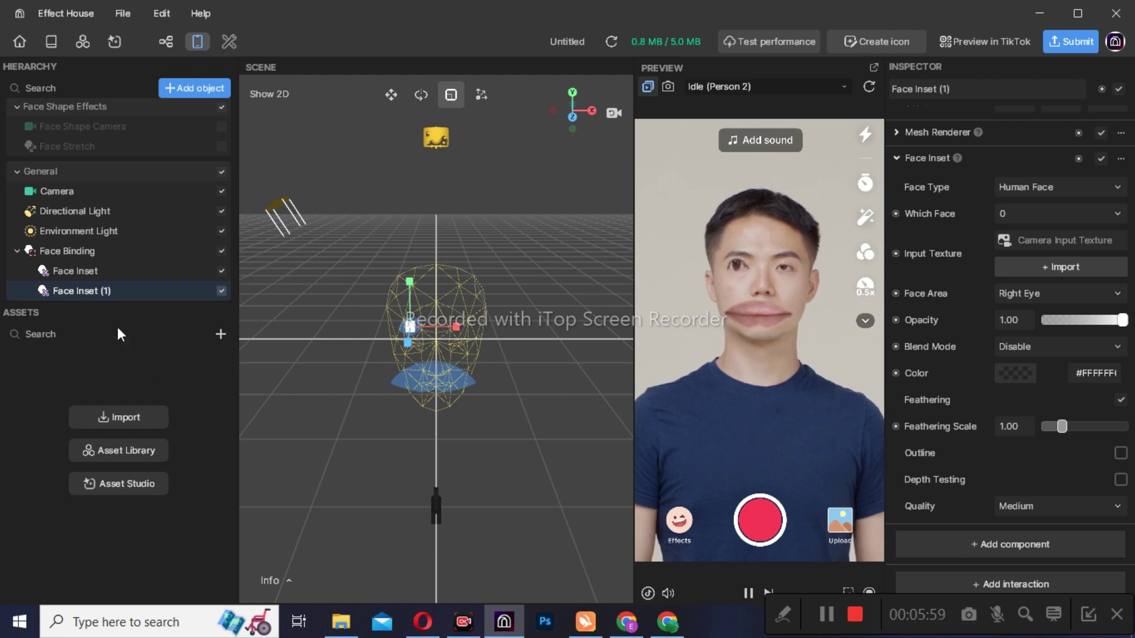
double_click(143, 295)
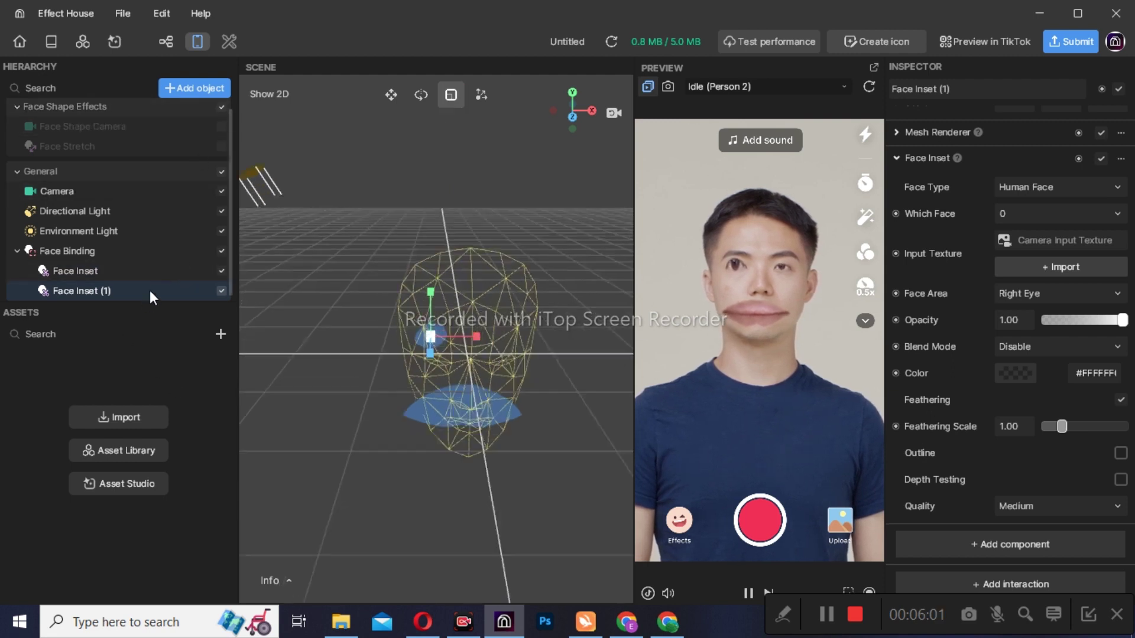
right_click(150, 290)
left_click(150, 288)
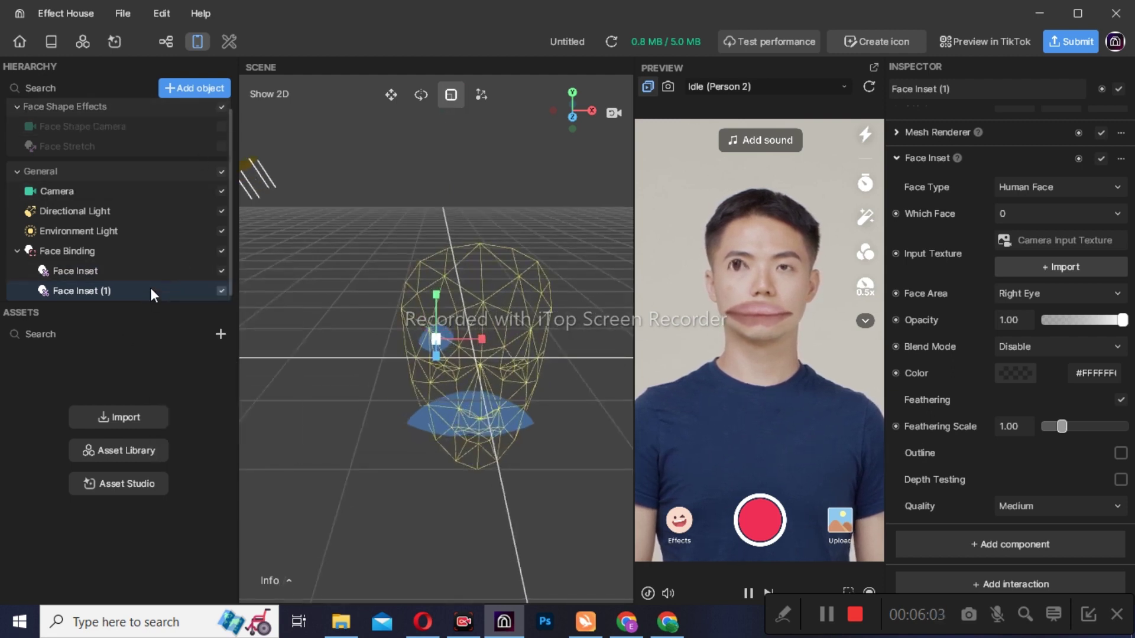
right_click(151, 288)
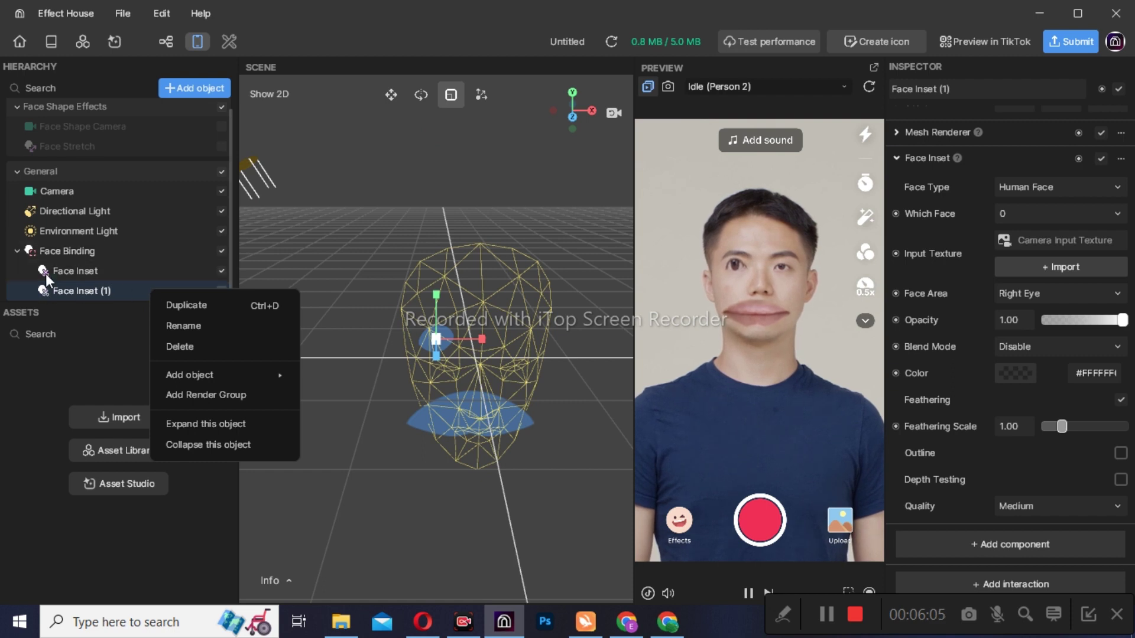
left_click(14, 249)
right_click(16, 251)
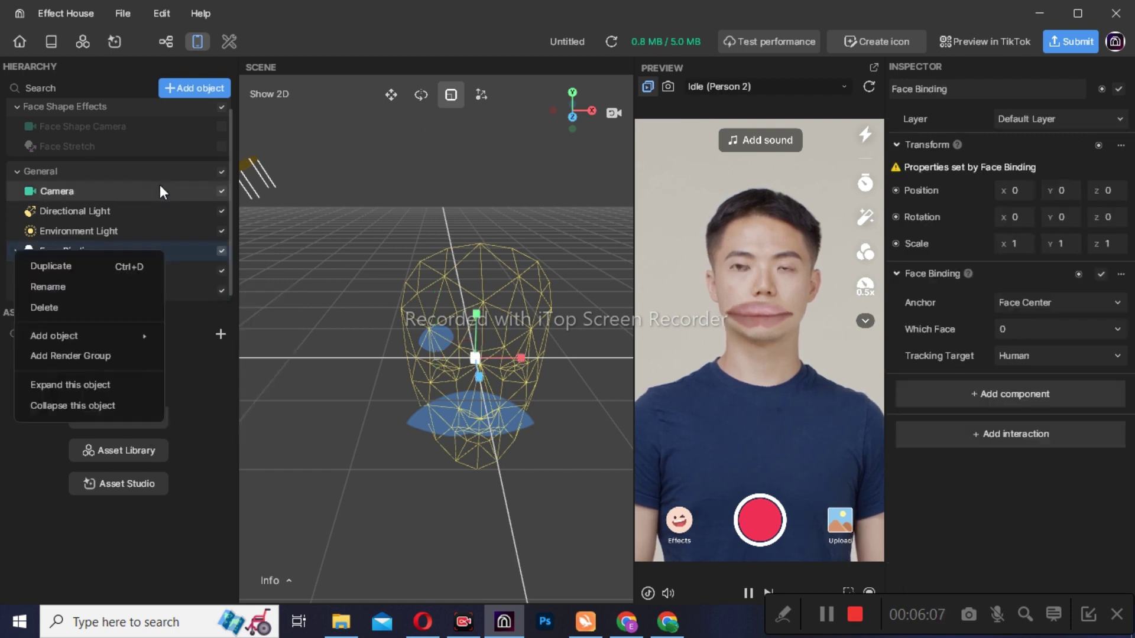
left_click(184, 147)
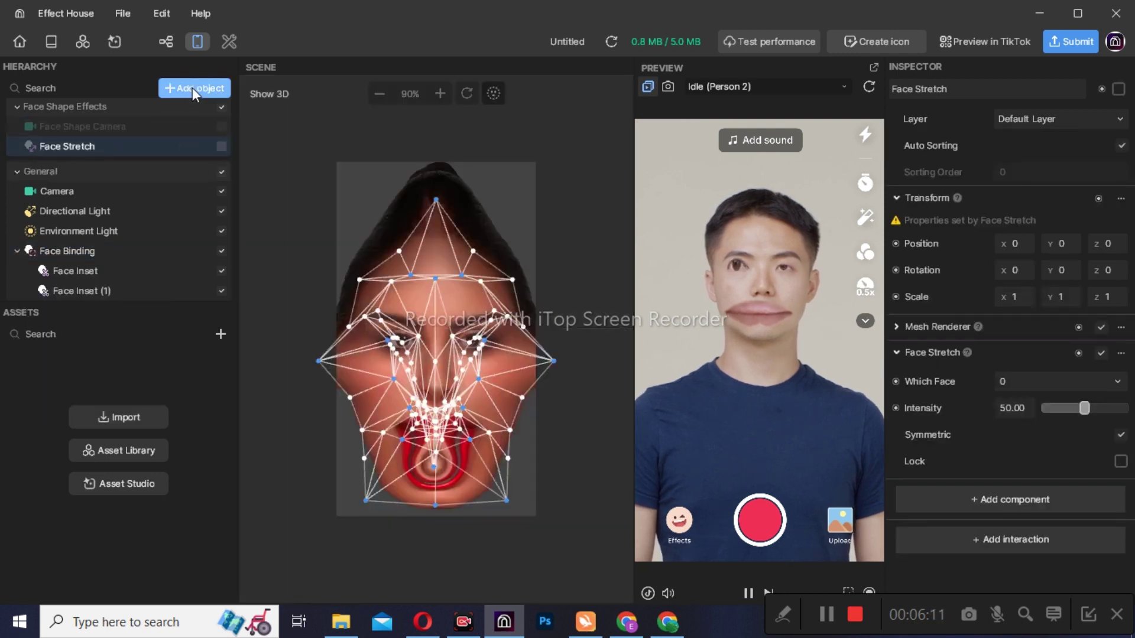
Step: Add a third Face Inset object to the scene and select it in the hierarchy
left_click(193, 88)
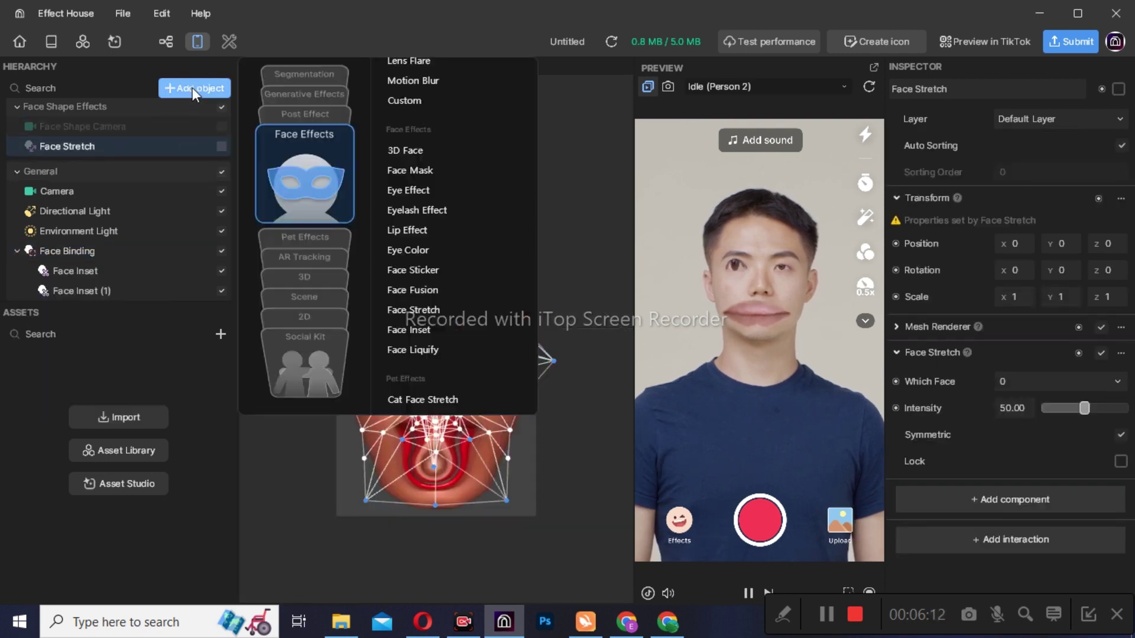
left_click(405, 328)
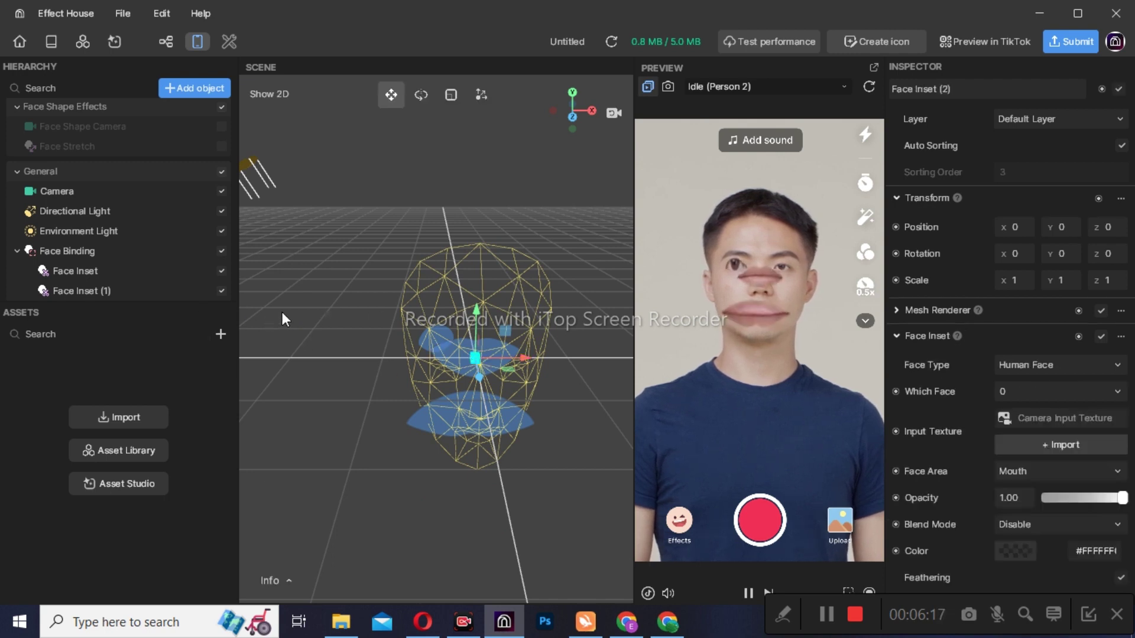
scroll(87, 256, "down", 1)
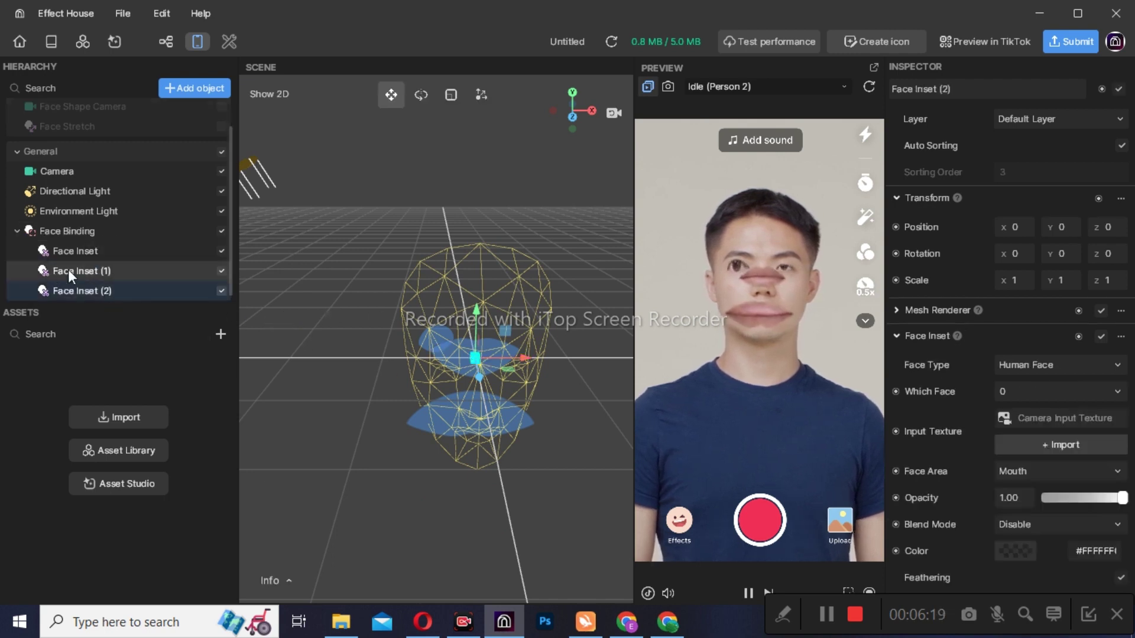
right_click(68, 269)
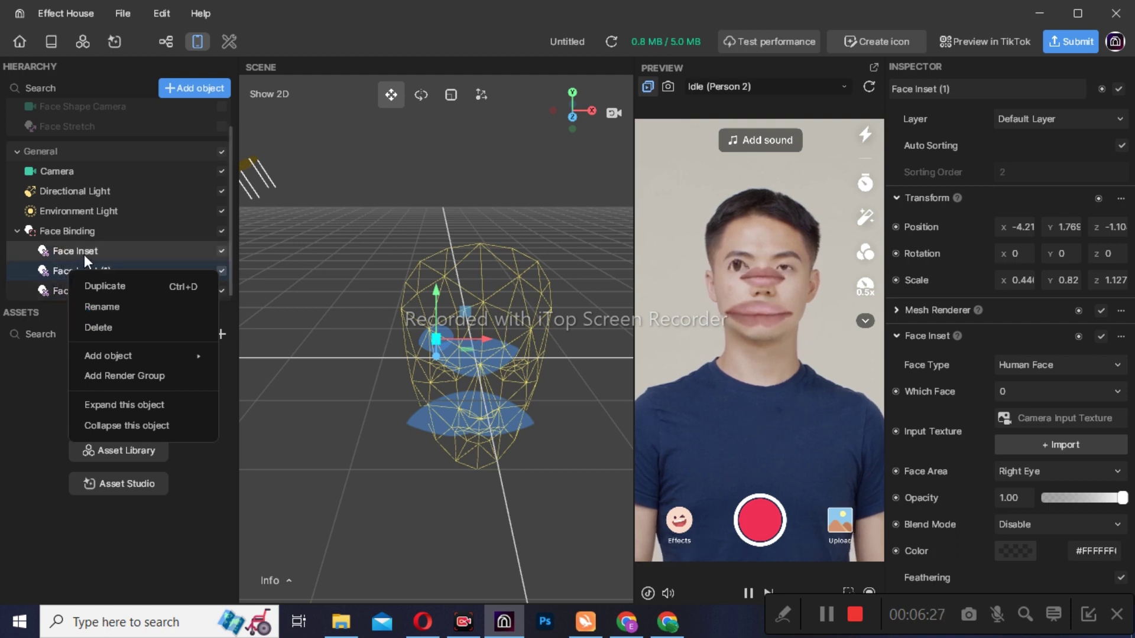
double_click(58, 274)
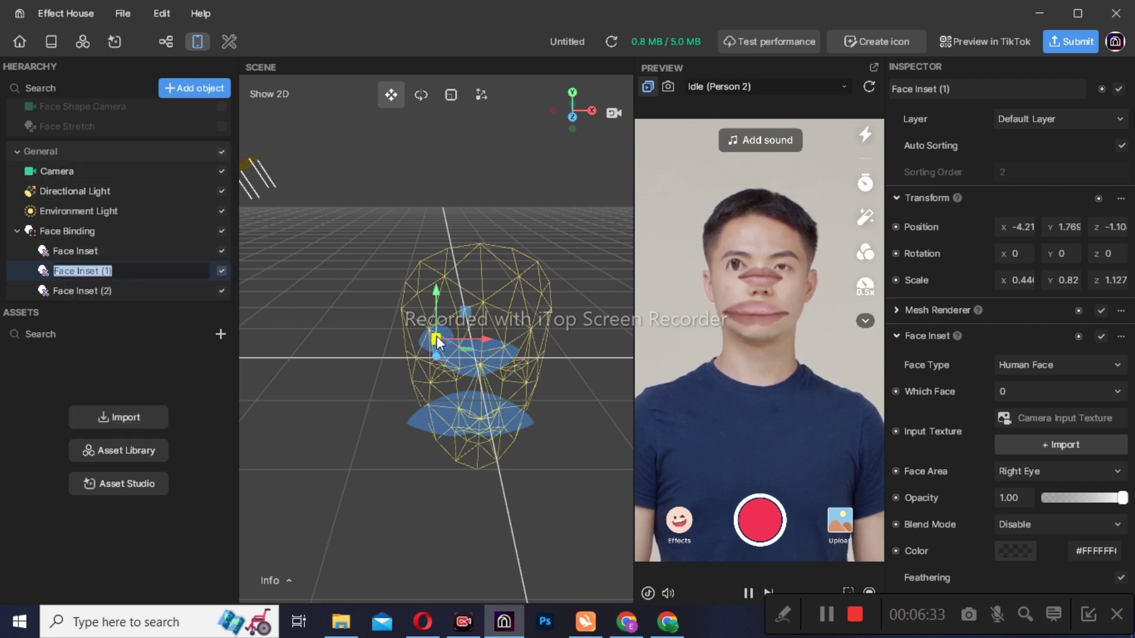
left_click(80, 290)
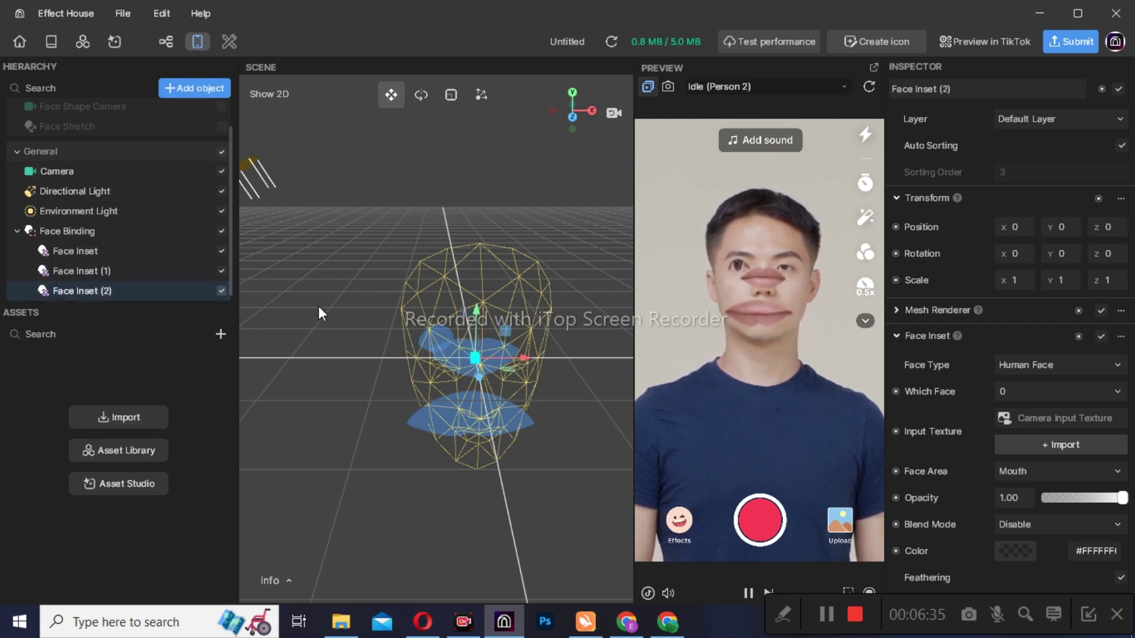
Step: Move the third Face Inset to about X 3.03, Y 2.42, Z -0.70 and set its Face Area to Left Eye
left_click_drag(478, 356, 503, 335)
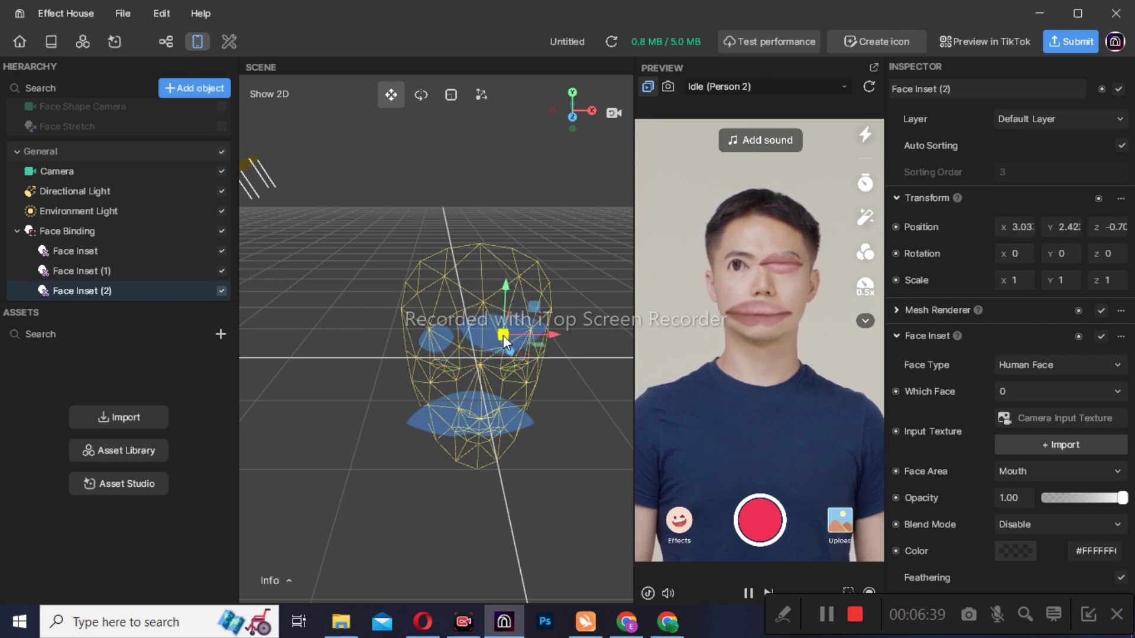
left_click(1042, 471)
left_click(1038, 385)
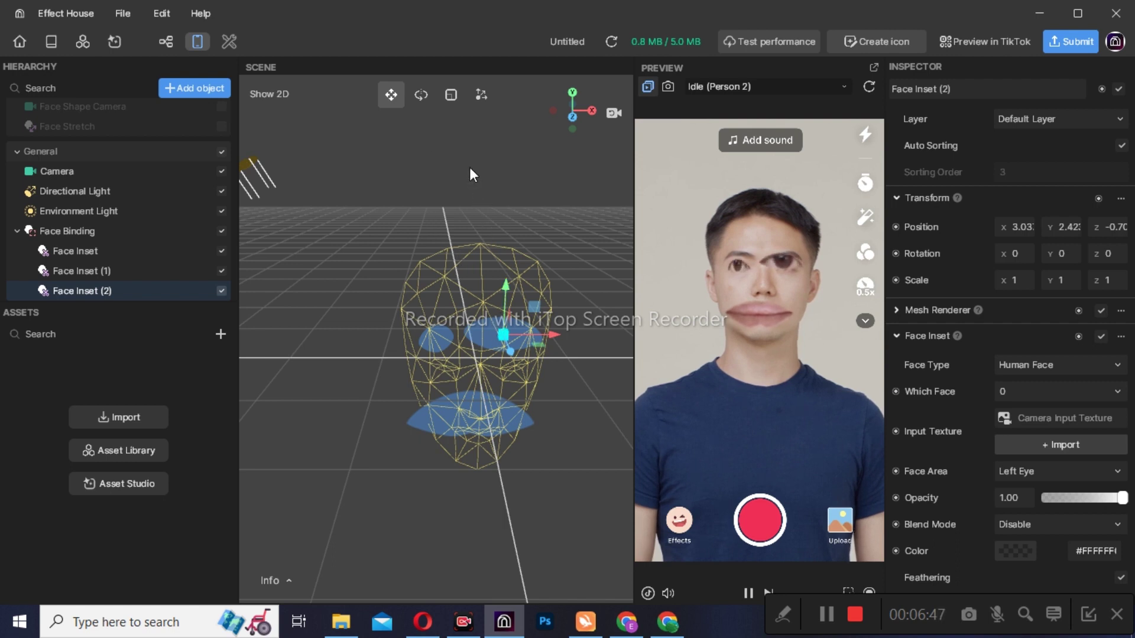
Step: Scale the third Face Inset to about X -0.46, Y 1.04 and move it to about X 3.65, Y 1.52, Z -0.29 over the eye
left_click(451, 95)
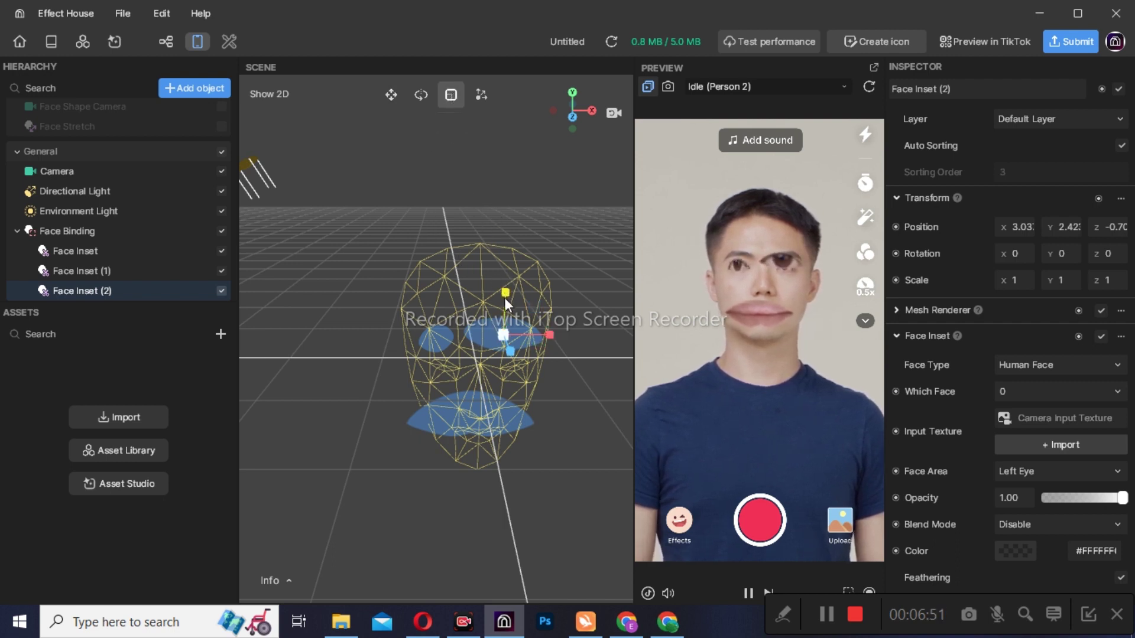
left_click_drag(505, 296, 537, 335)
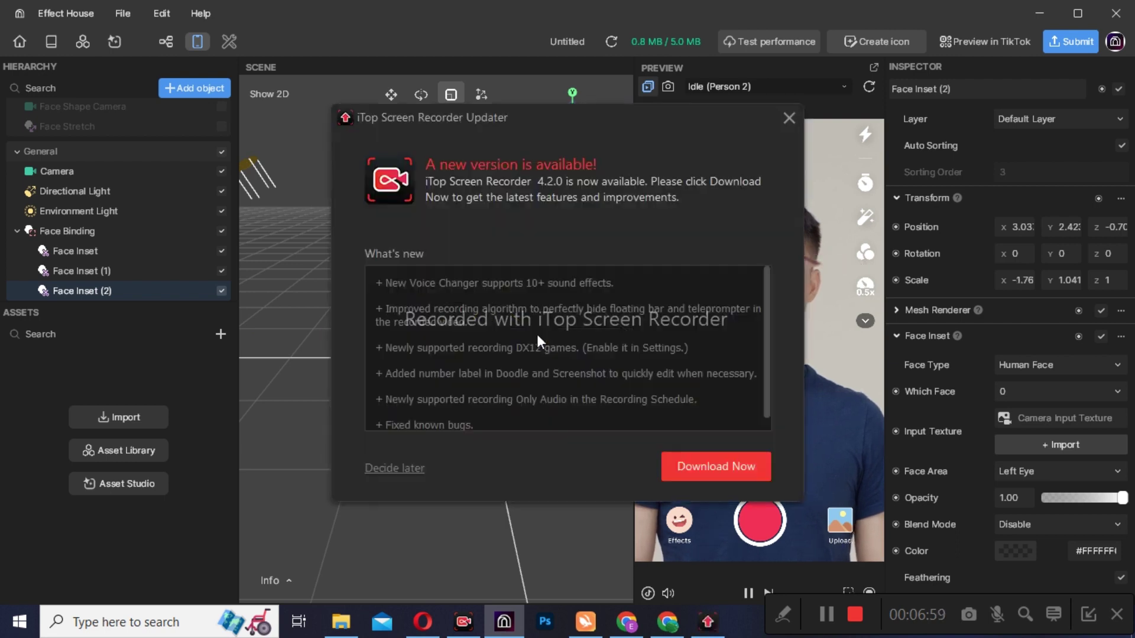
left_click(790, 116)
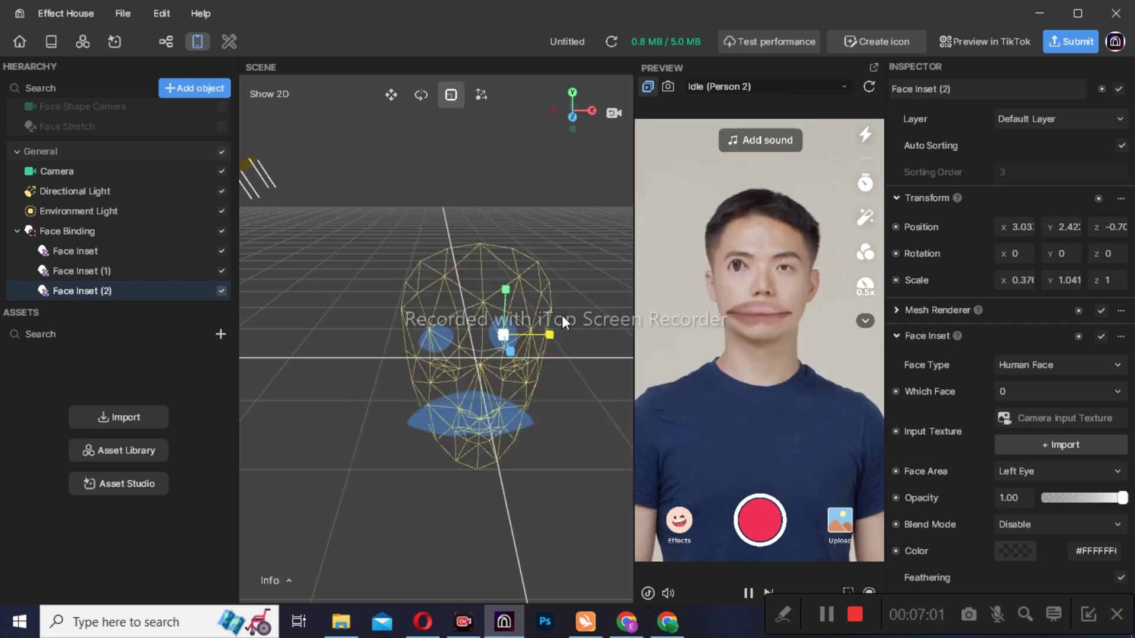
left_click_drag(535, 333, 503, 331)
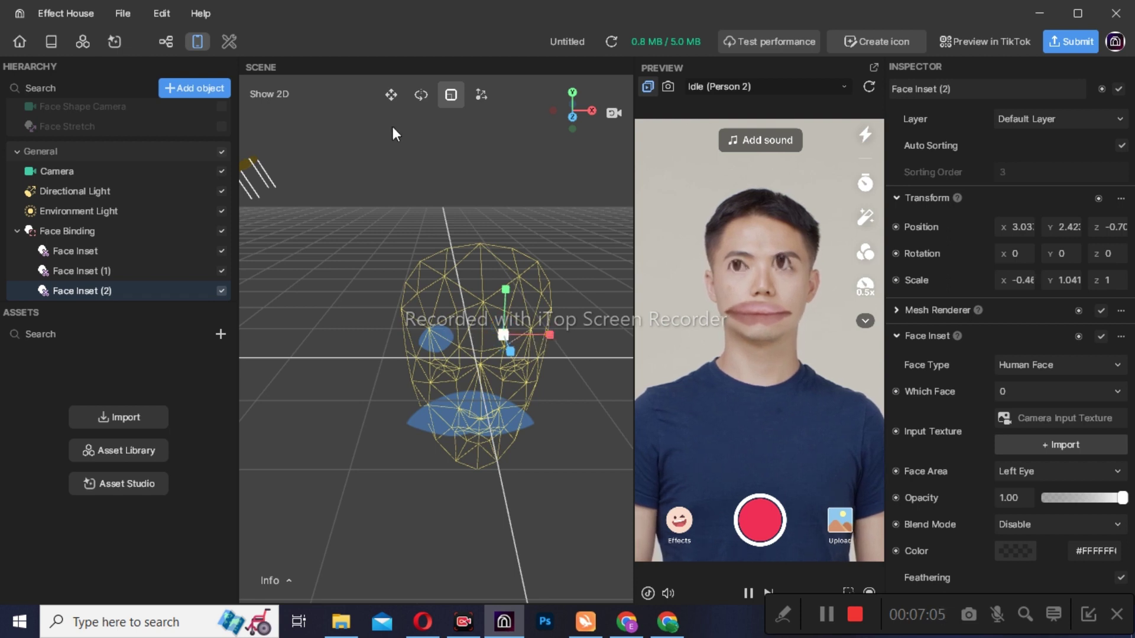
left_click(394, 94)
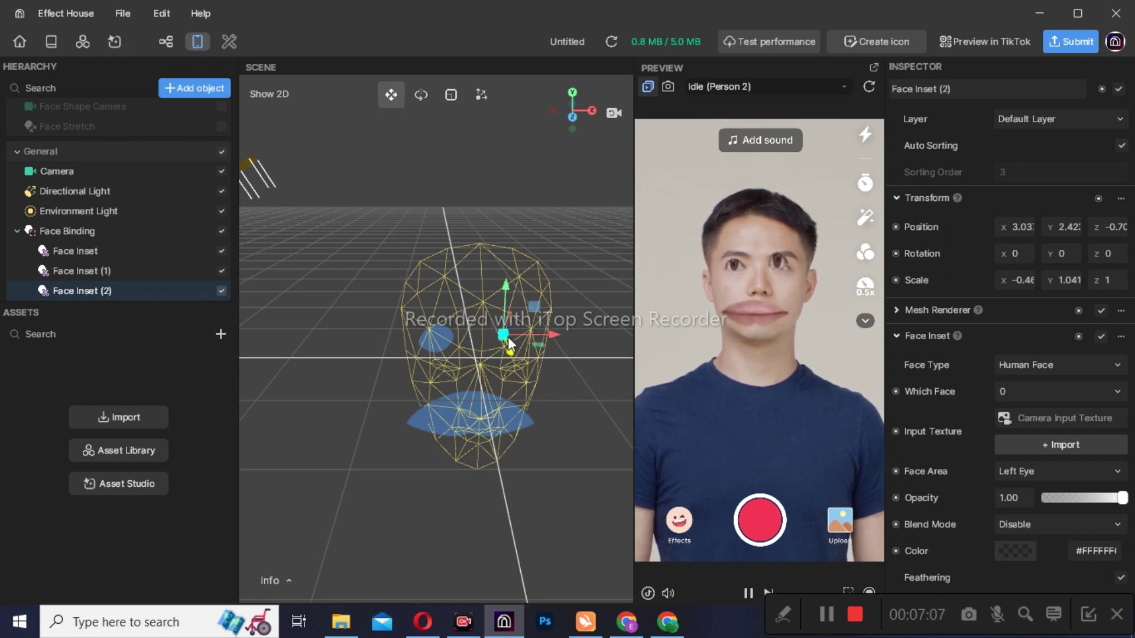
left_click_drag(516, 335, 509, 343)
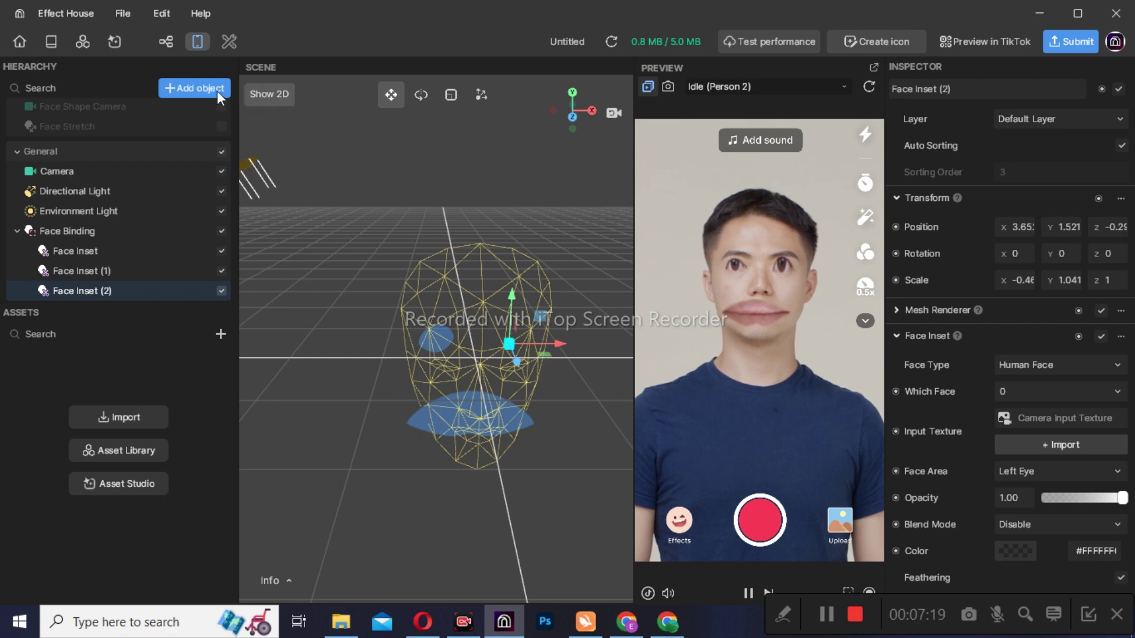
Step: Add a Face Fusion object and move its image vertically to about Y 114 on the screen canvas
left_click(202, 88)
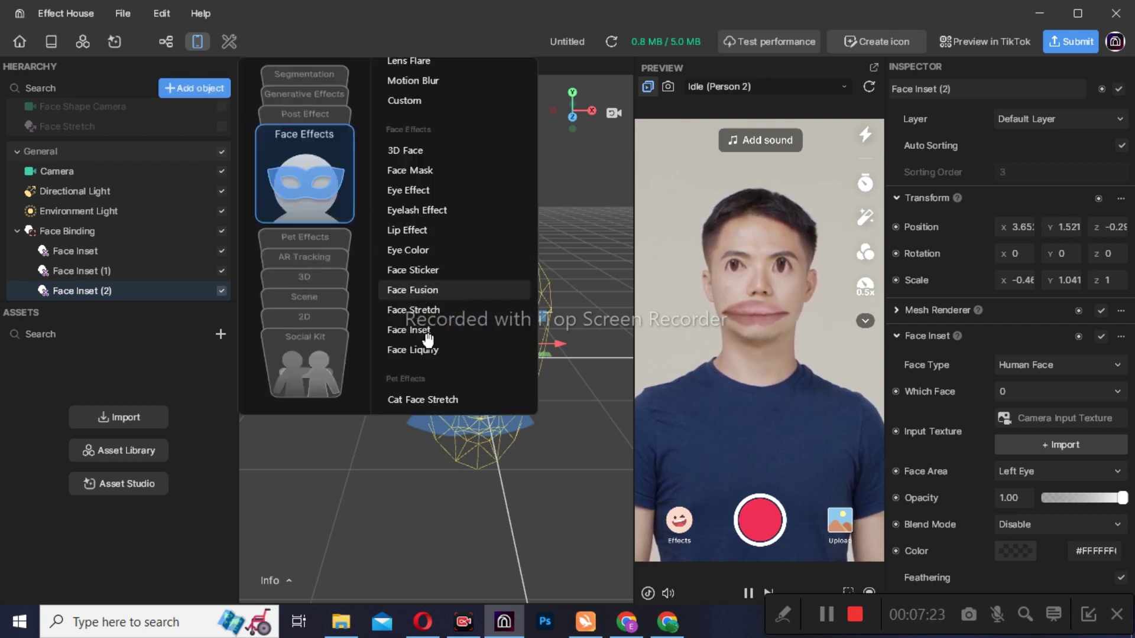
left_click(420, 288)
left_click_drag(461, 336, 466, 289)
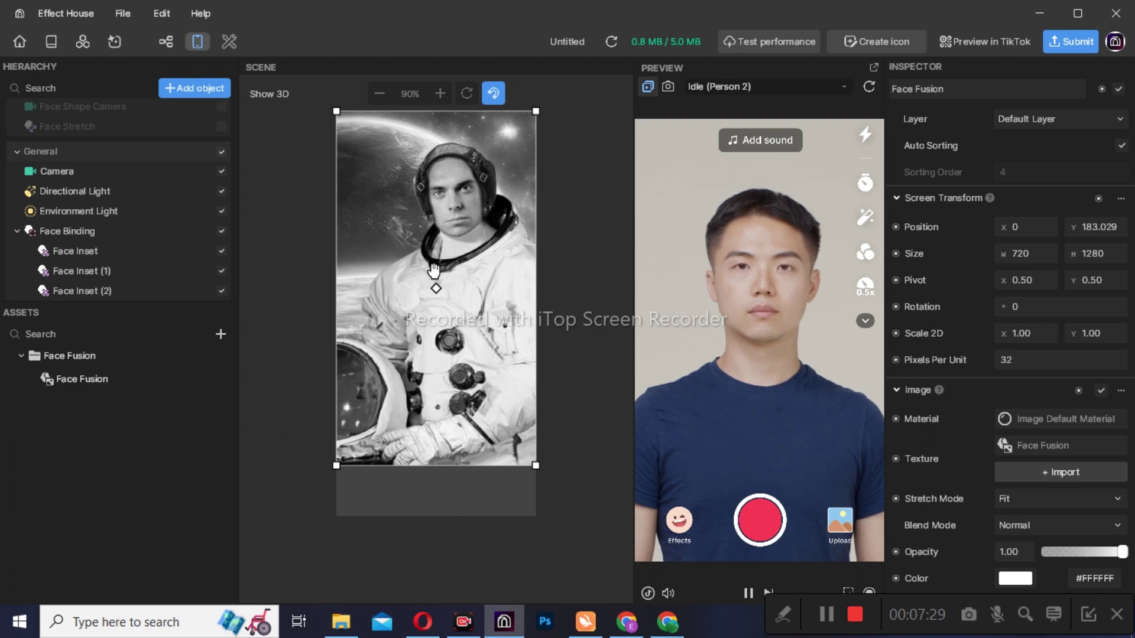
left_click_drag(460, 234, 460, 254)
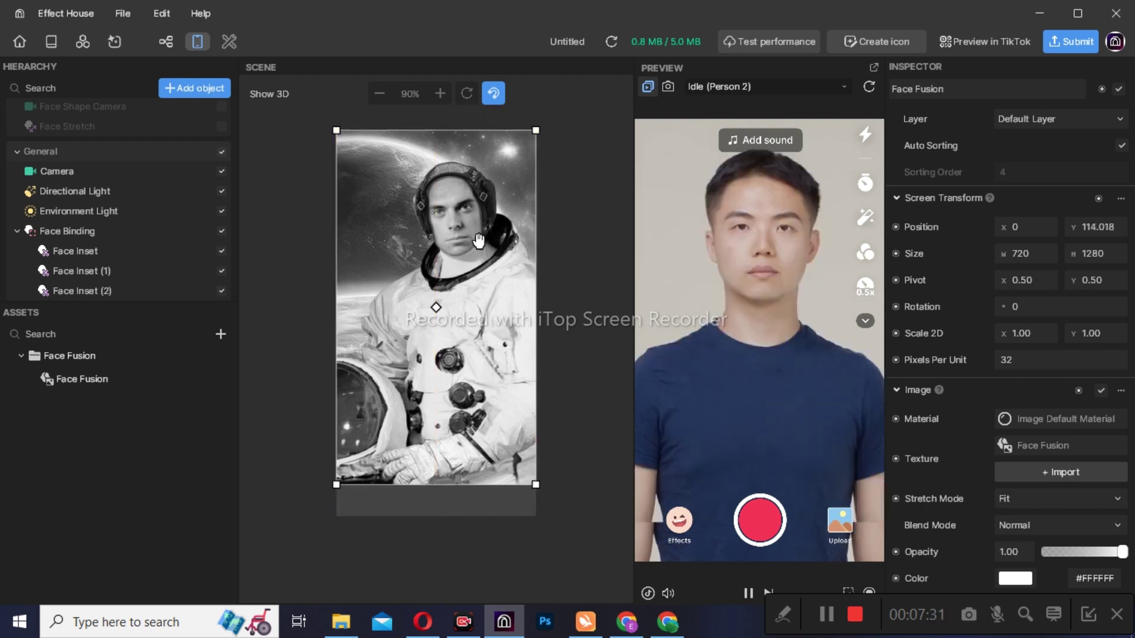
Step: Delete the Face Fusion object under the 2D Camera and disable the 2D Camera
scroll(141, 243, "down", 1)
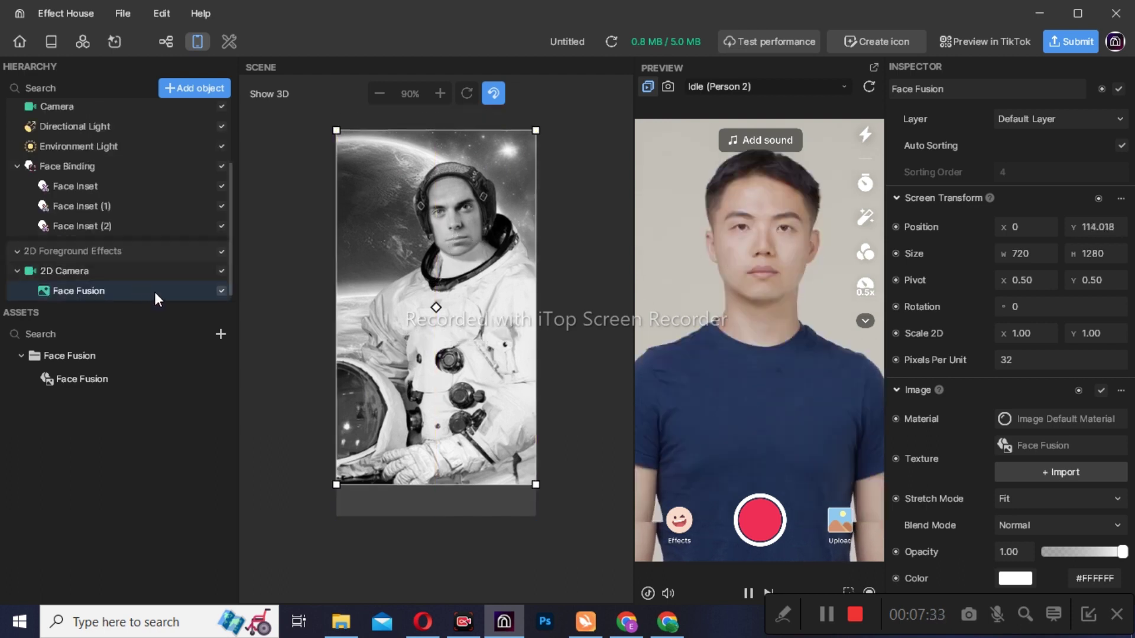
right_click(159, 288)
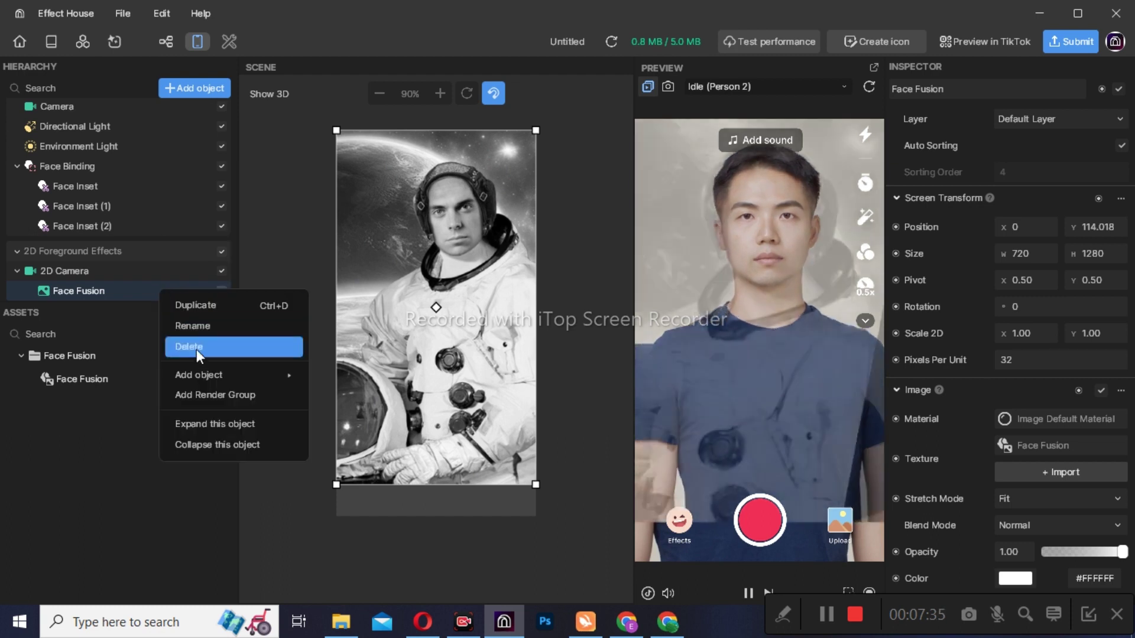
left_click(195, 346)
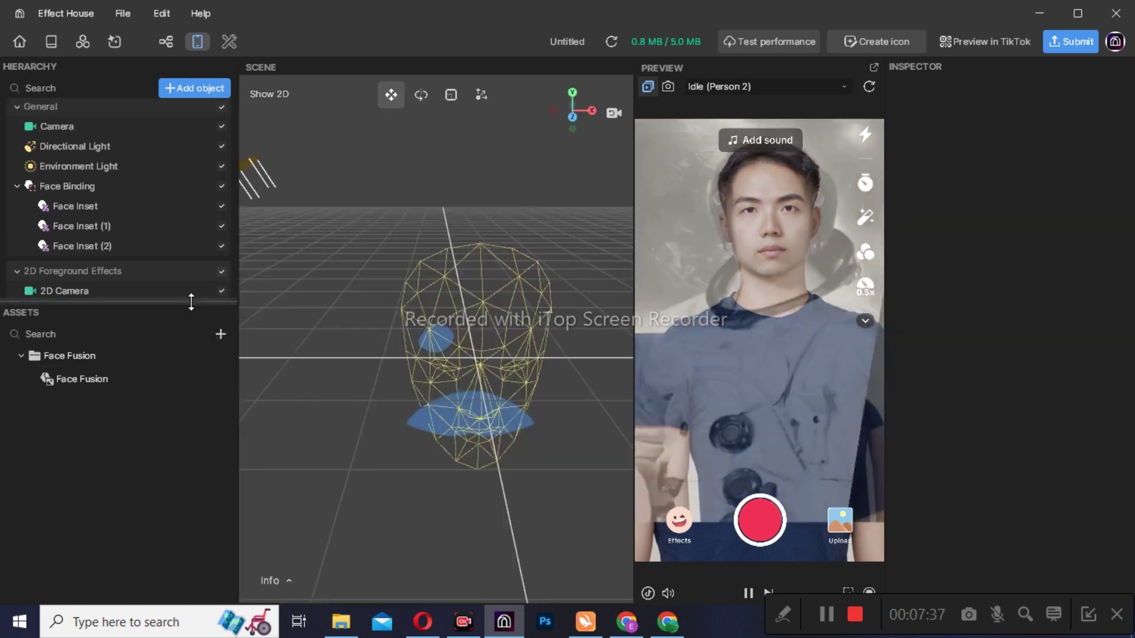
left_click(222, 296)
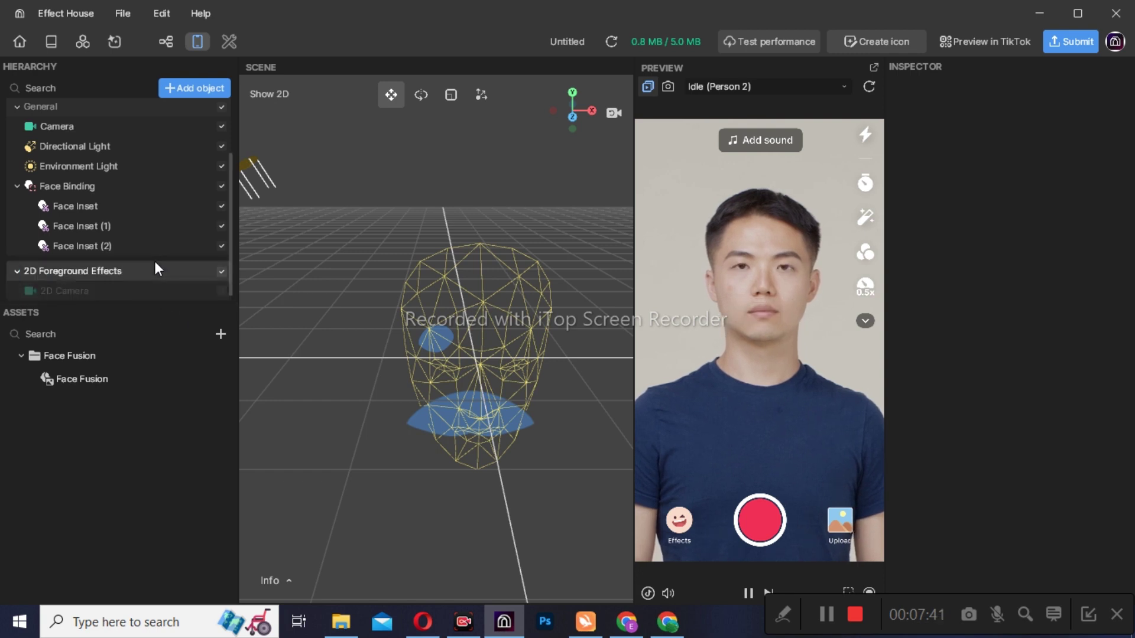
Step: Add a Face Sticker object and move its image above the forehead to about X 0.25, Y 12.75, Z -2.30
left_click(118, 246)
left_click(193, 91)
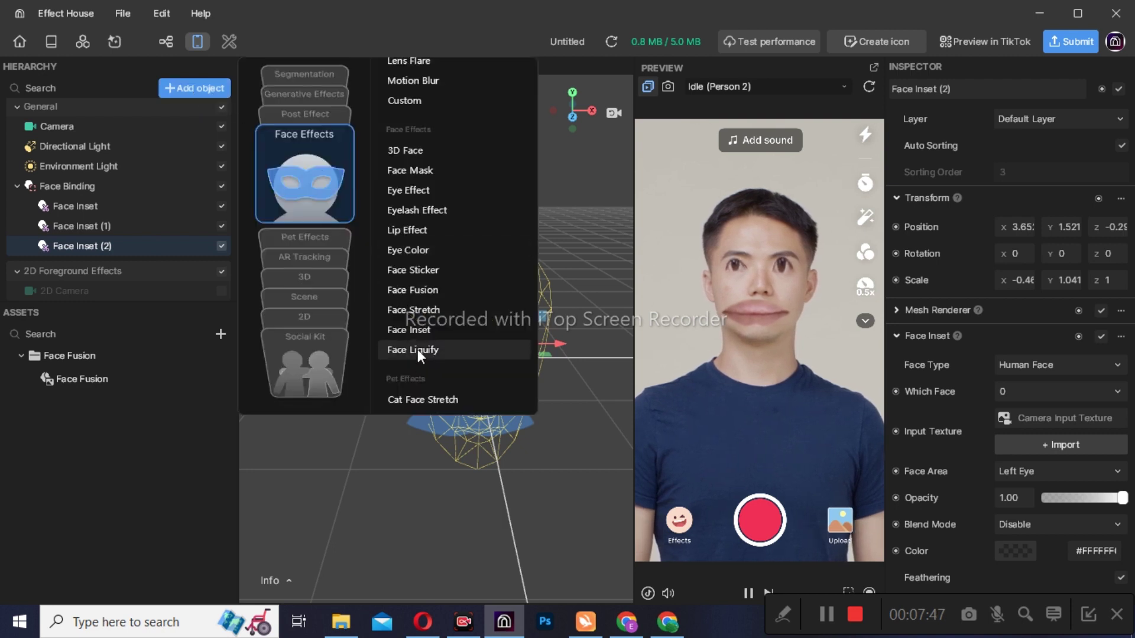
left_click(427, 270)
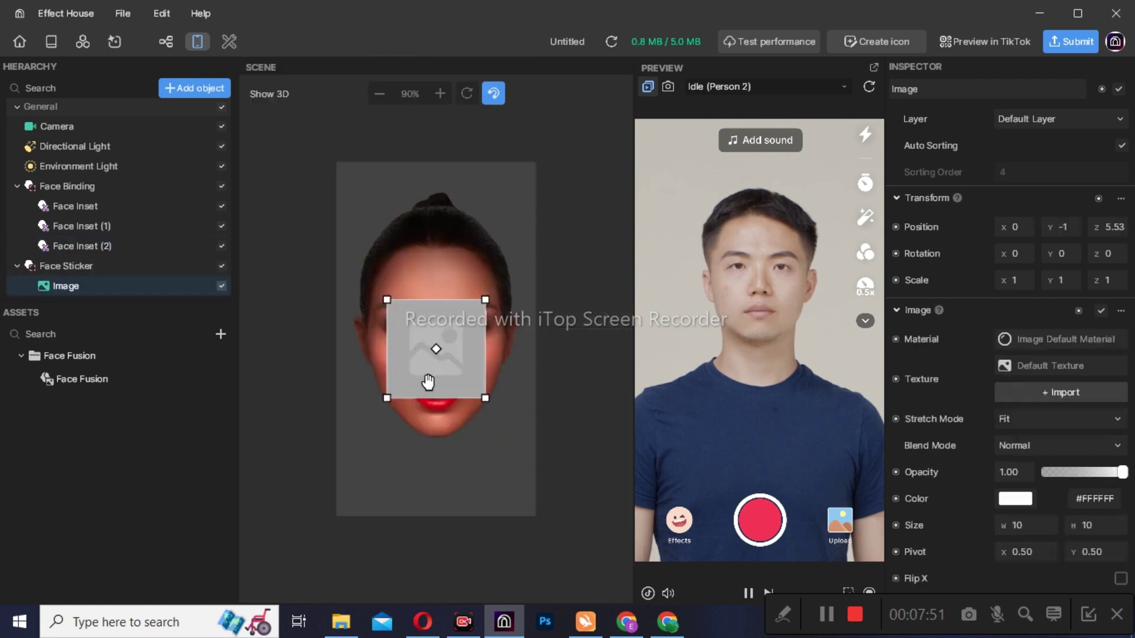
left_click_drag(447, 372, 441, 198)
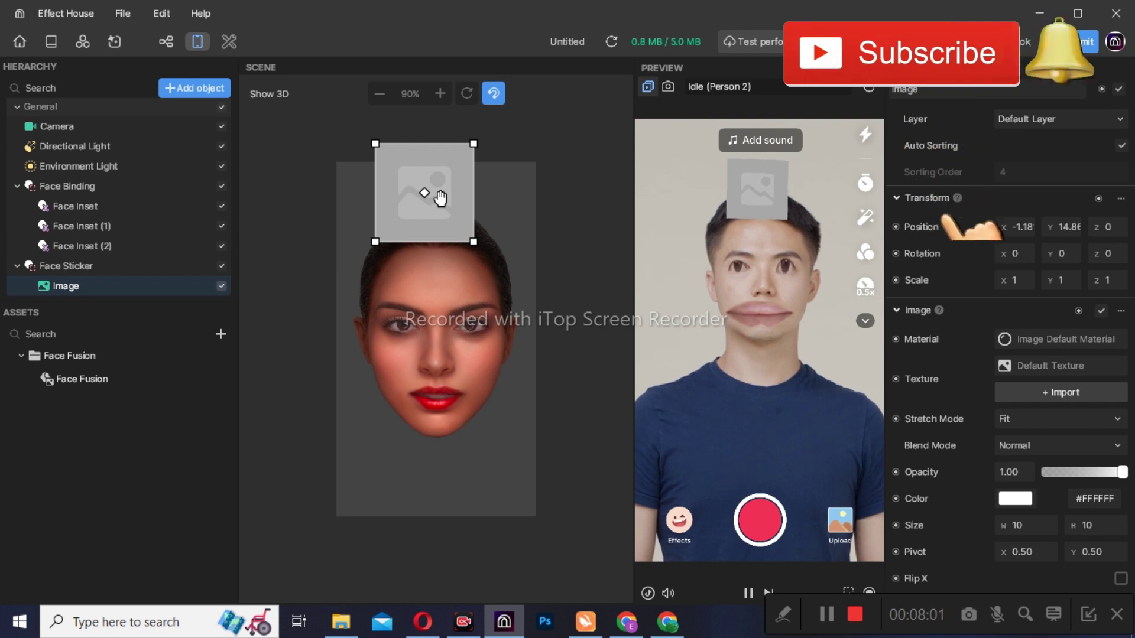
left_click_drag(441, 207, 460, 235)
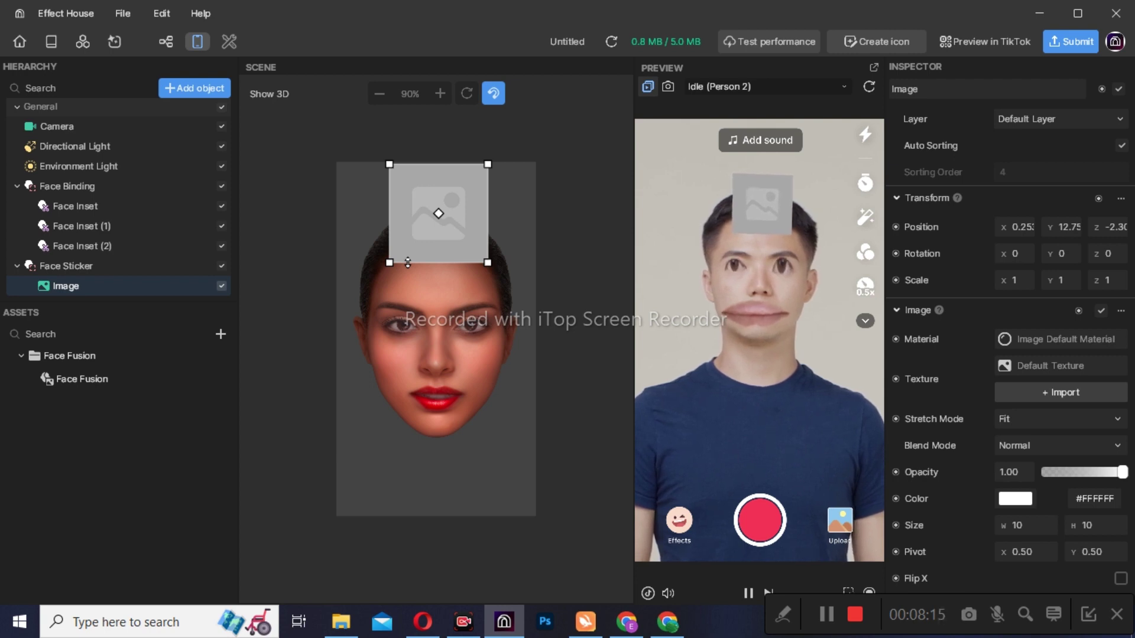
Step: Open the visual scripting editor showing the main graph with its Update and Start nodes
left_click(201, 13)
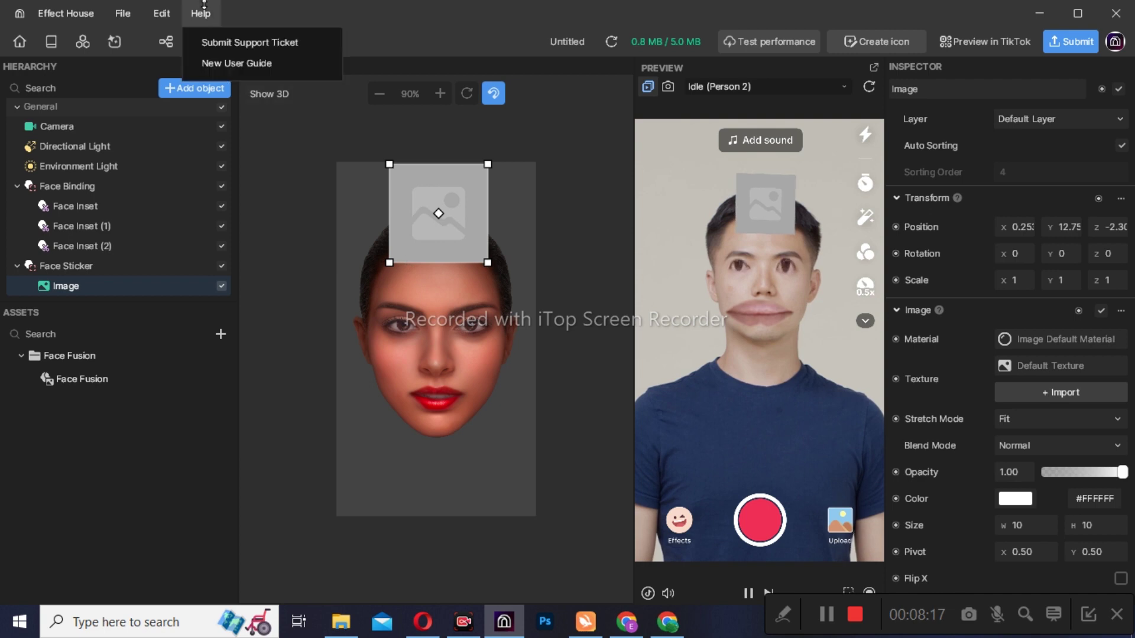
left_click(166, 41)
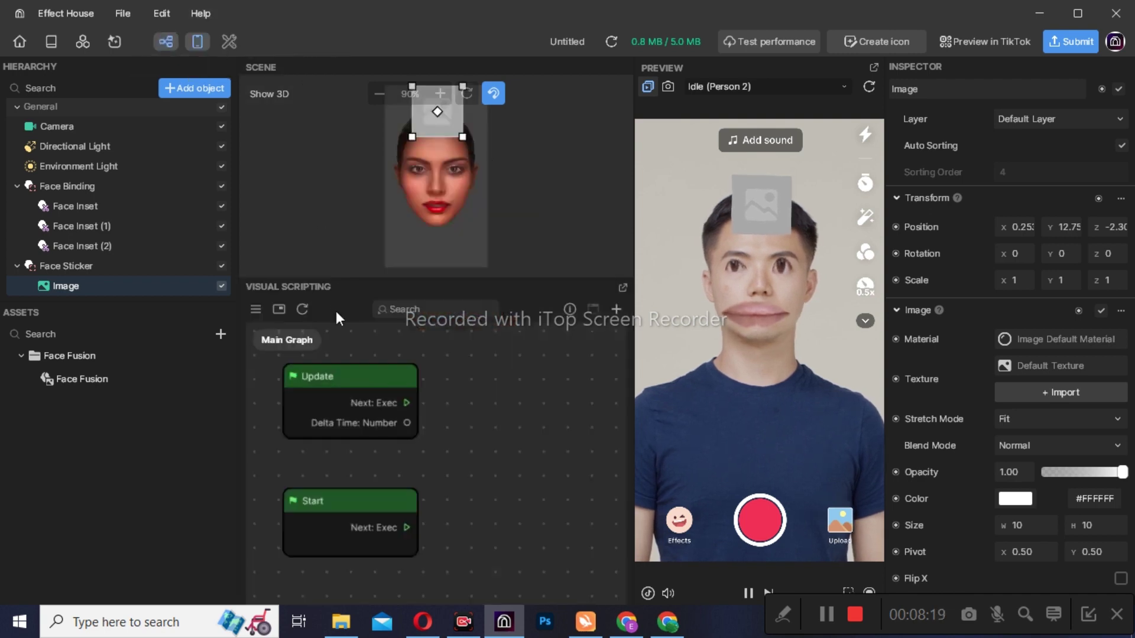
scroll(399, 380, "down", 2)
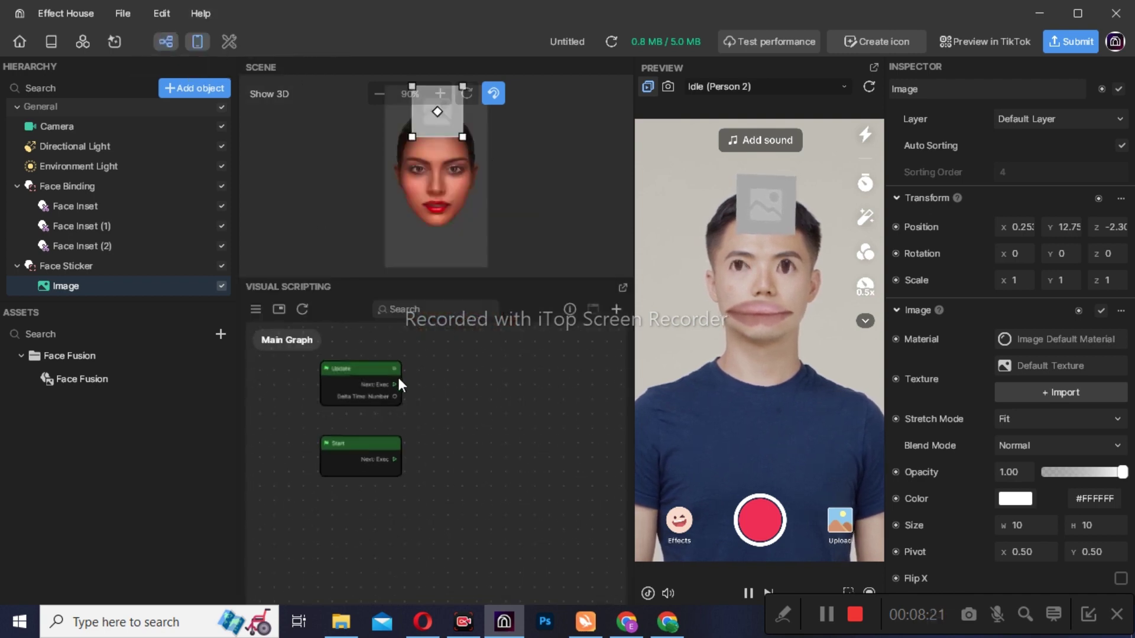